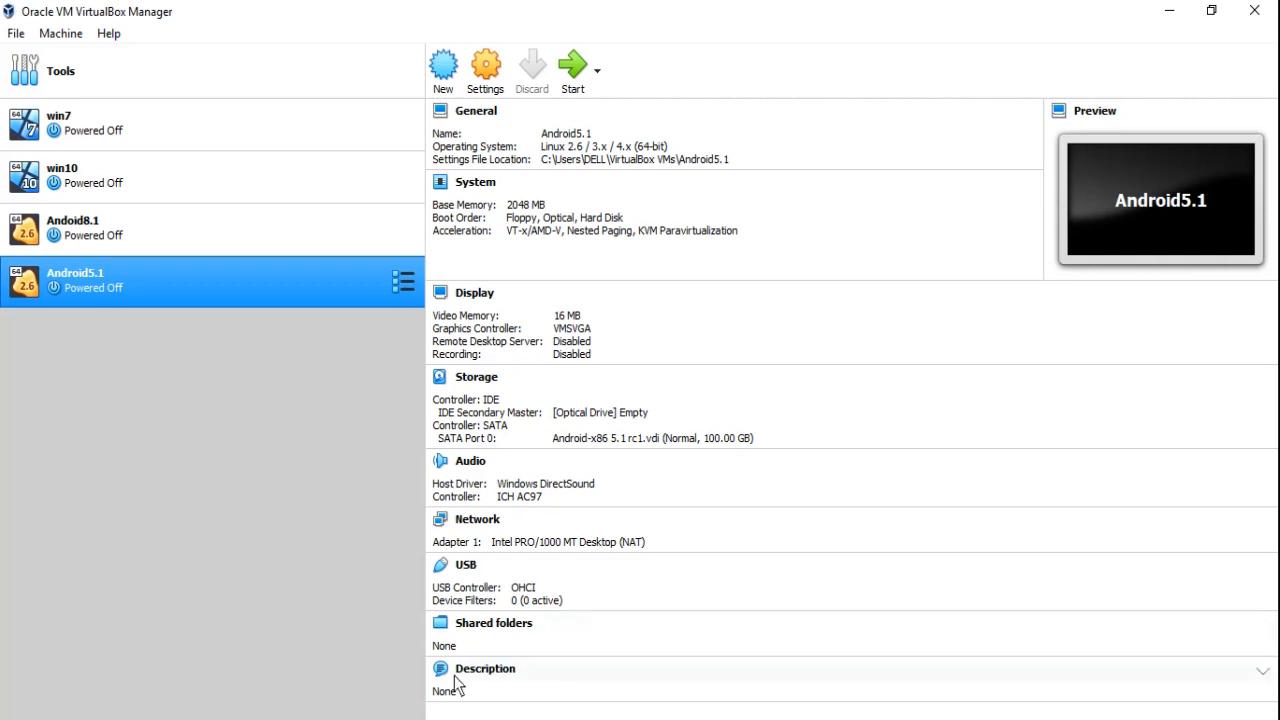
Switch to the browser, open the Official Kali Linux Downloads page from the search results, and examine the Kali Linux 64-Bit image row.
click(440, 718)
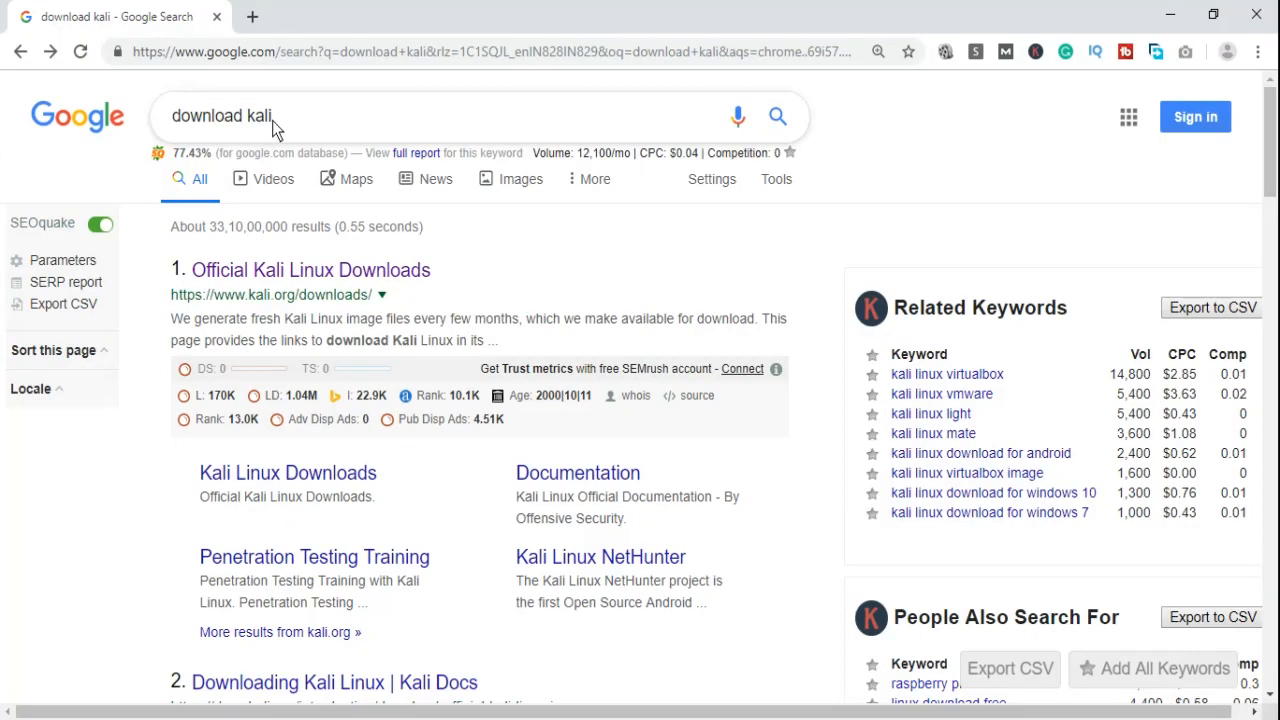
click(275, 117)
drag(216, 117, 176, 117)
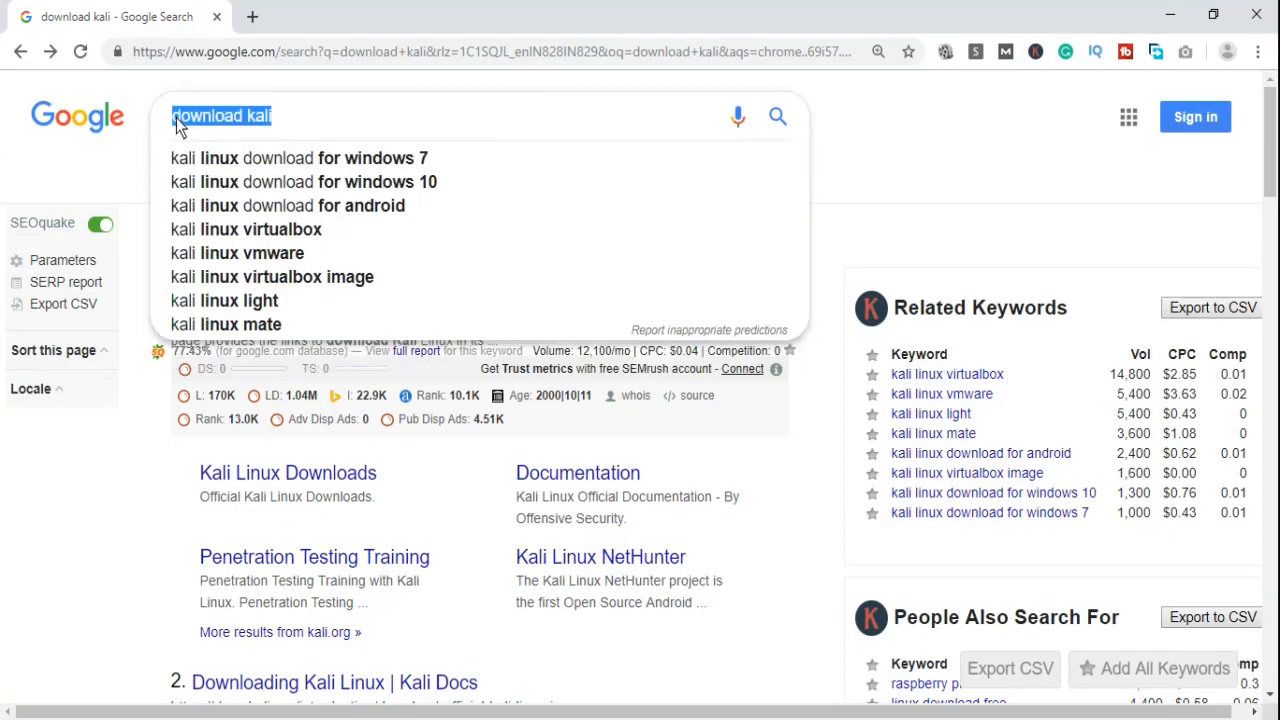
click(153, 477)
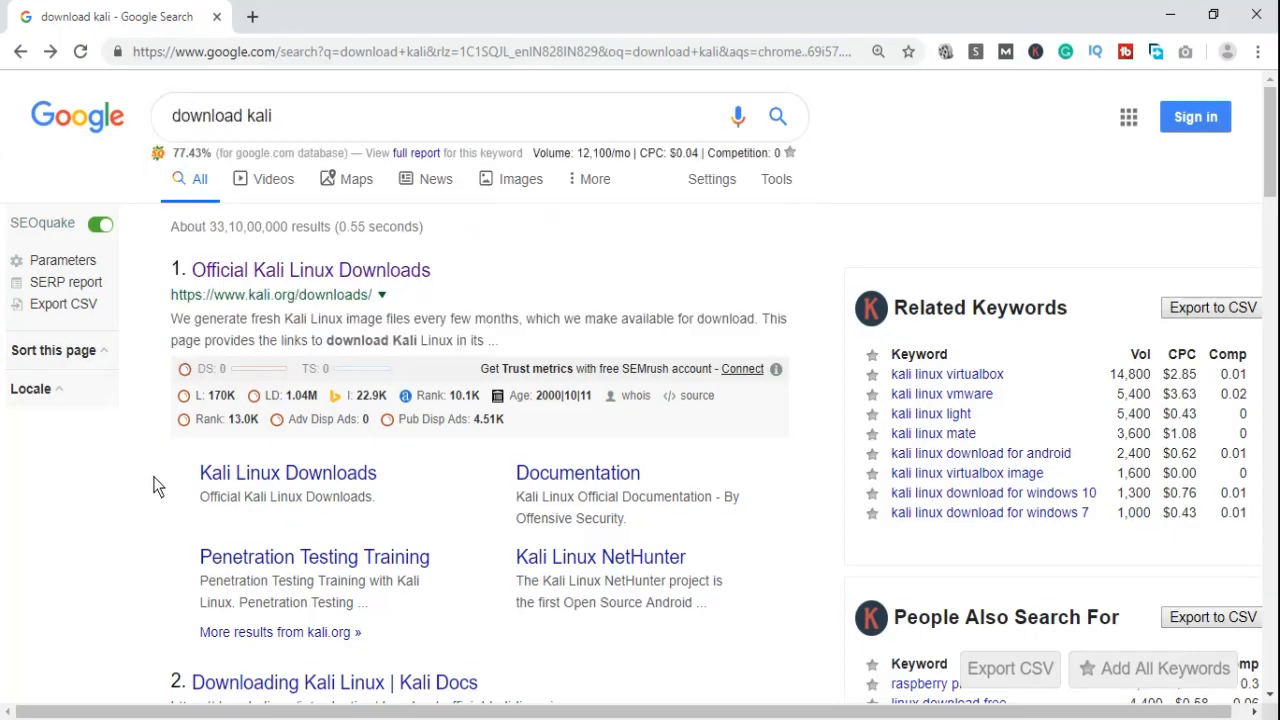
click(348, 270)
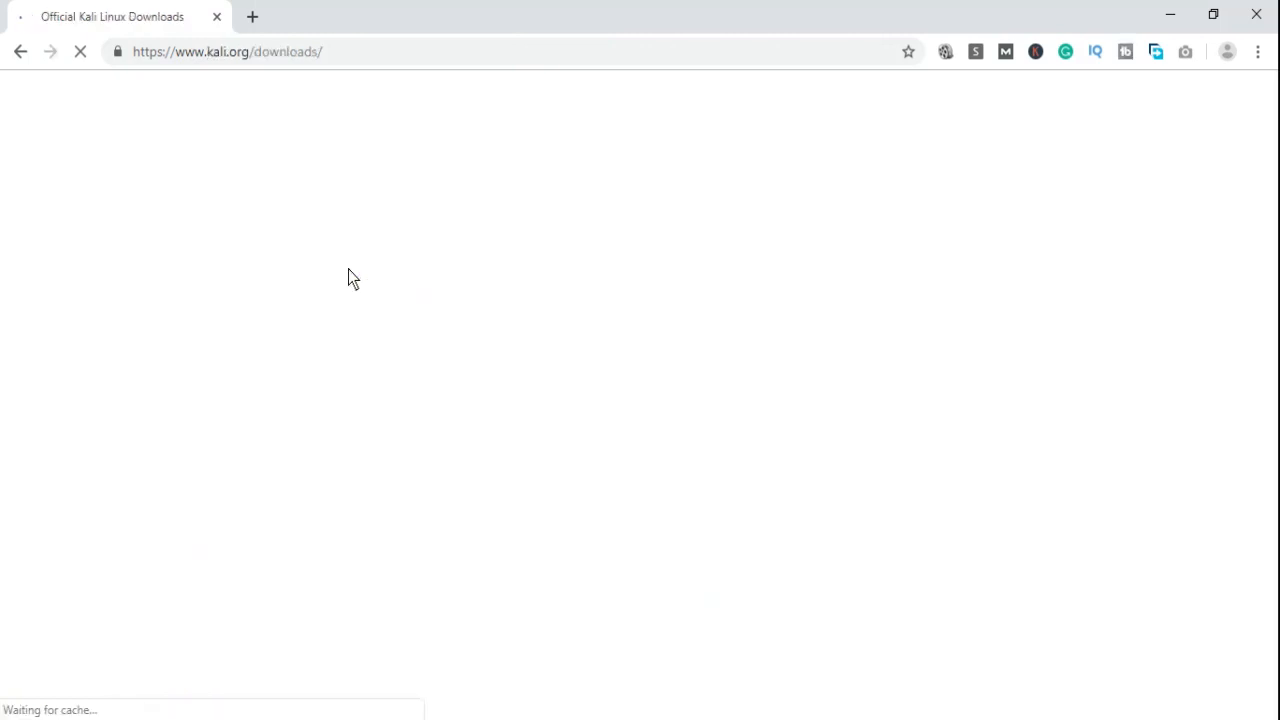
click(367, 57)
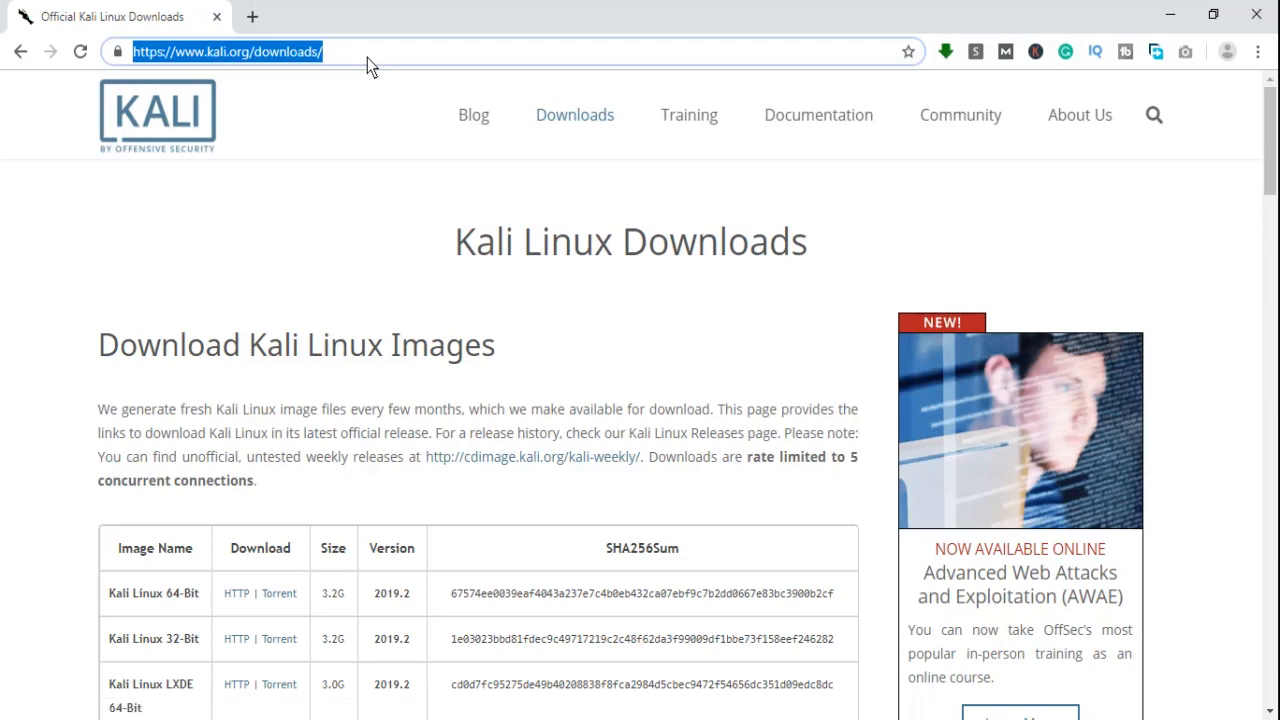
drag(1276, 130, 1276, 170)
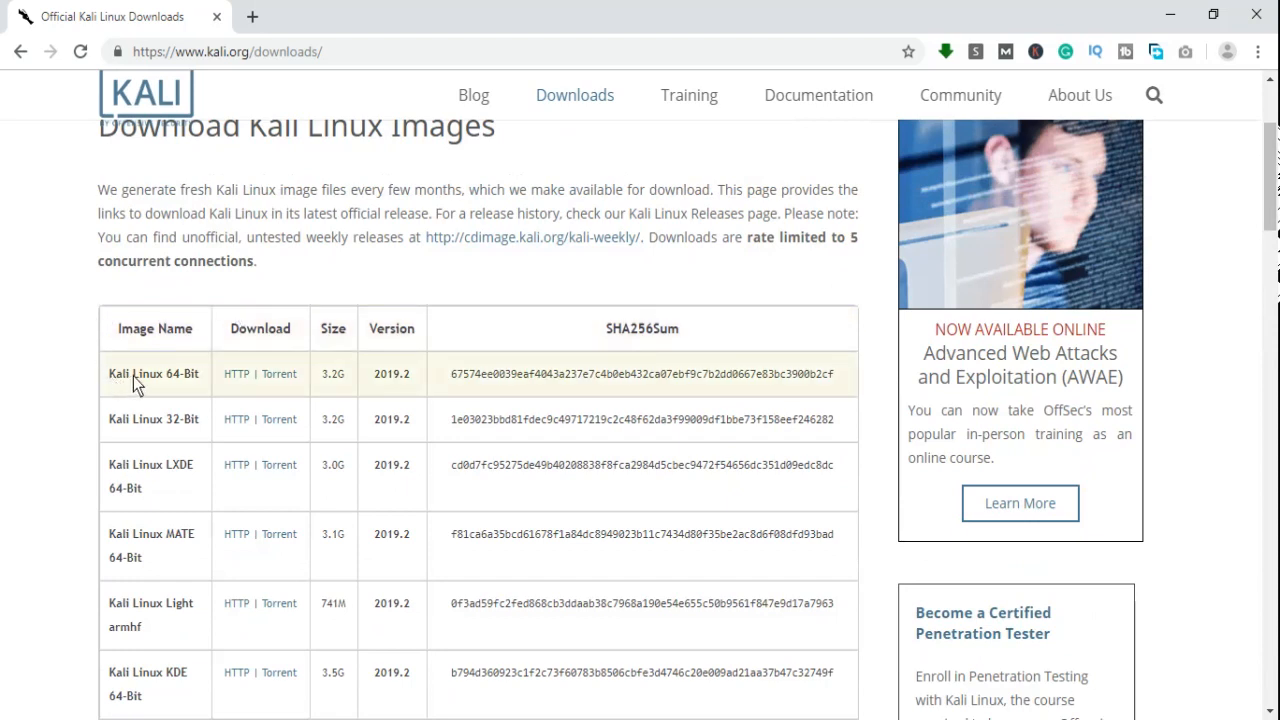
drag(111, 377, 201, 377)
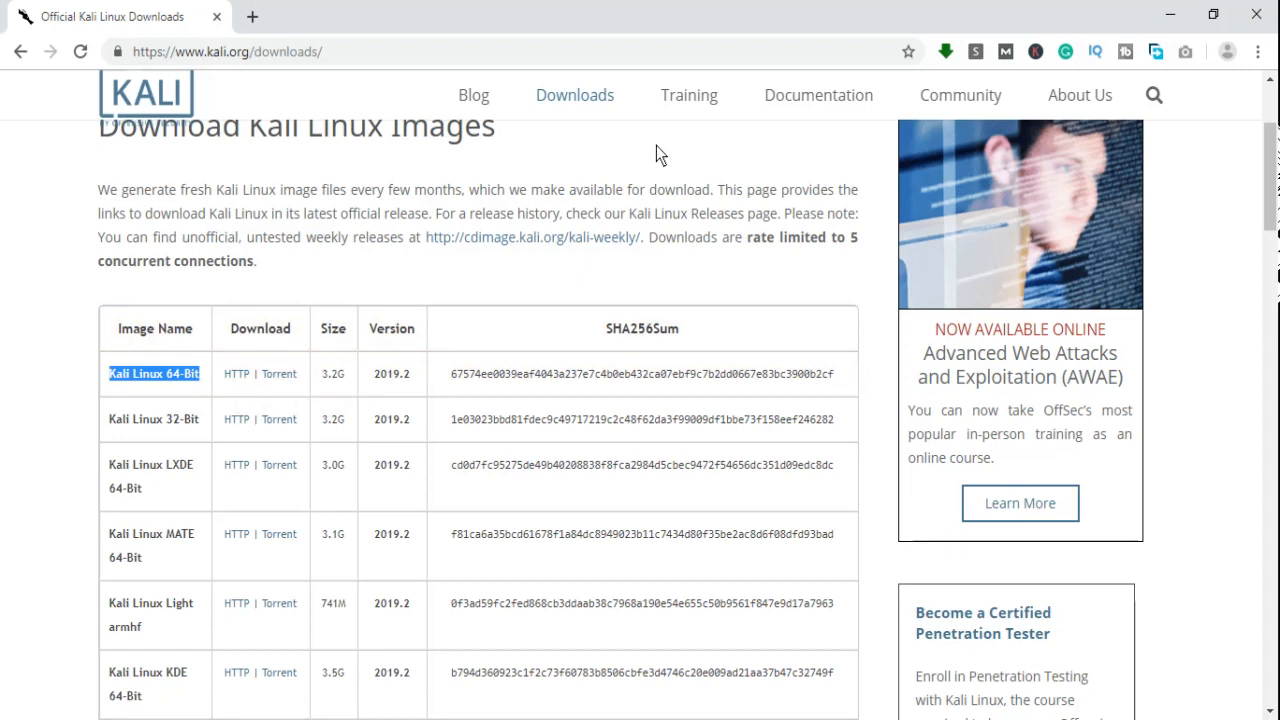
click(324, 380)
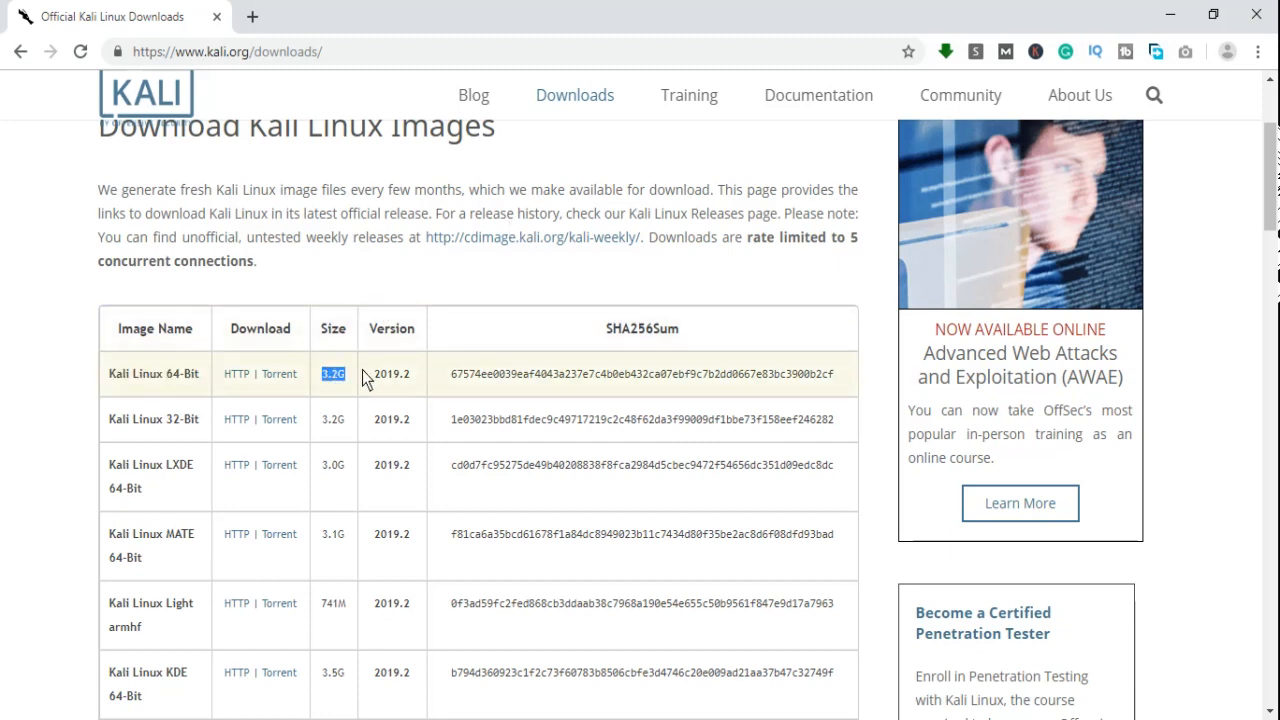
Back in VirtualBox, start a new virtual machine named kali2.0 with type Linux and version Debian (64-bit).
click(562, 718)
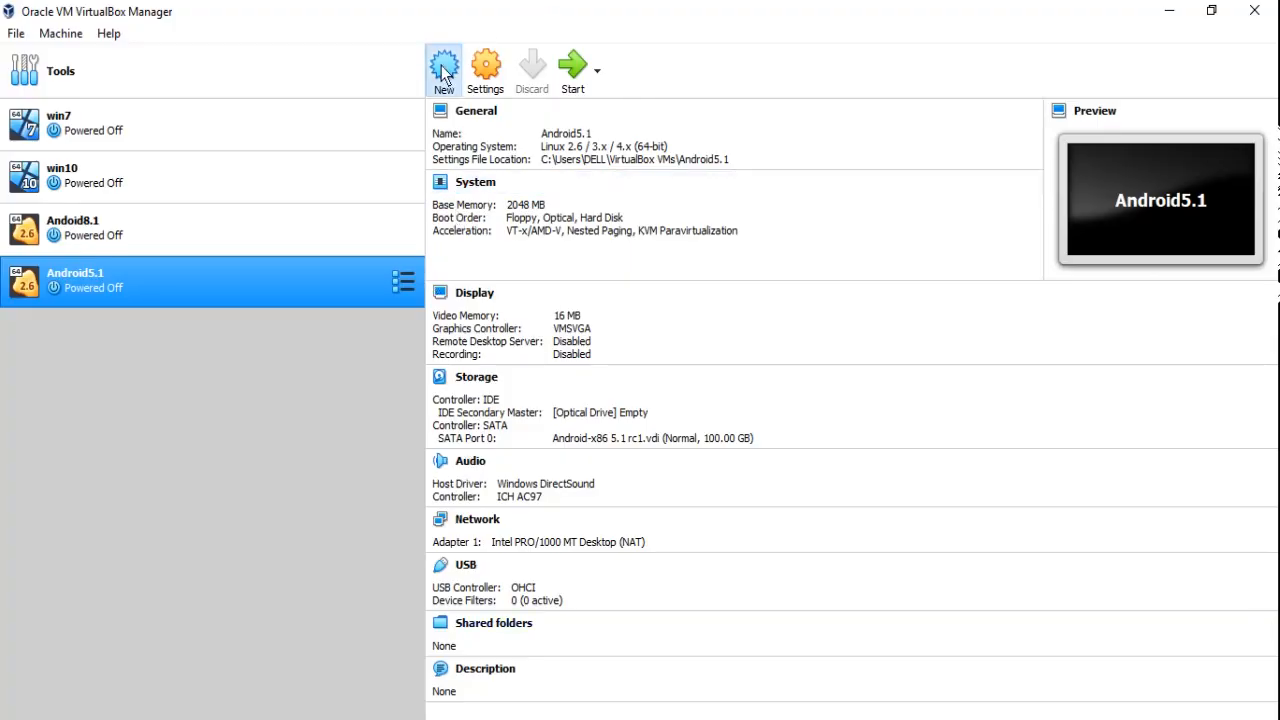
click(443, 68)
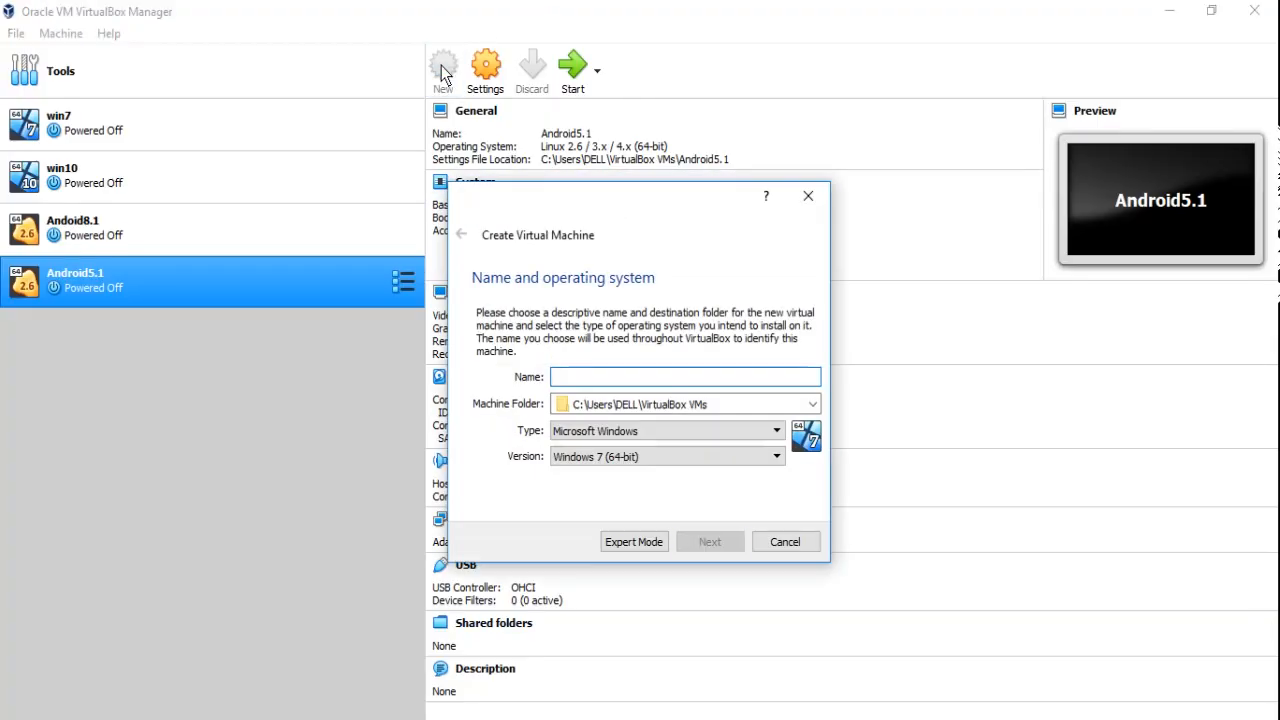
text(kali)
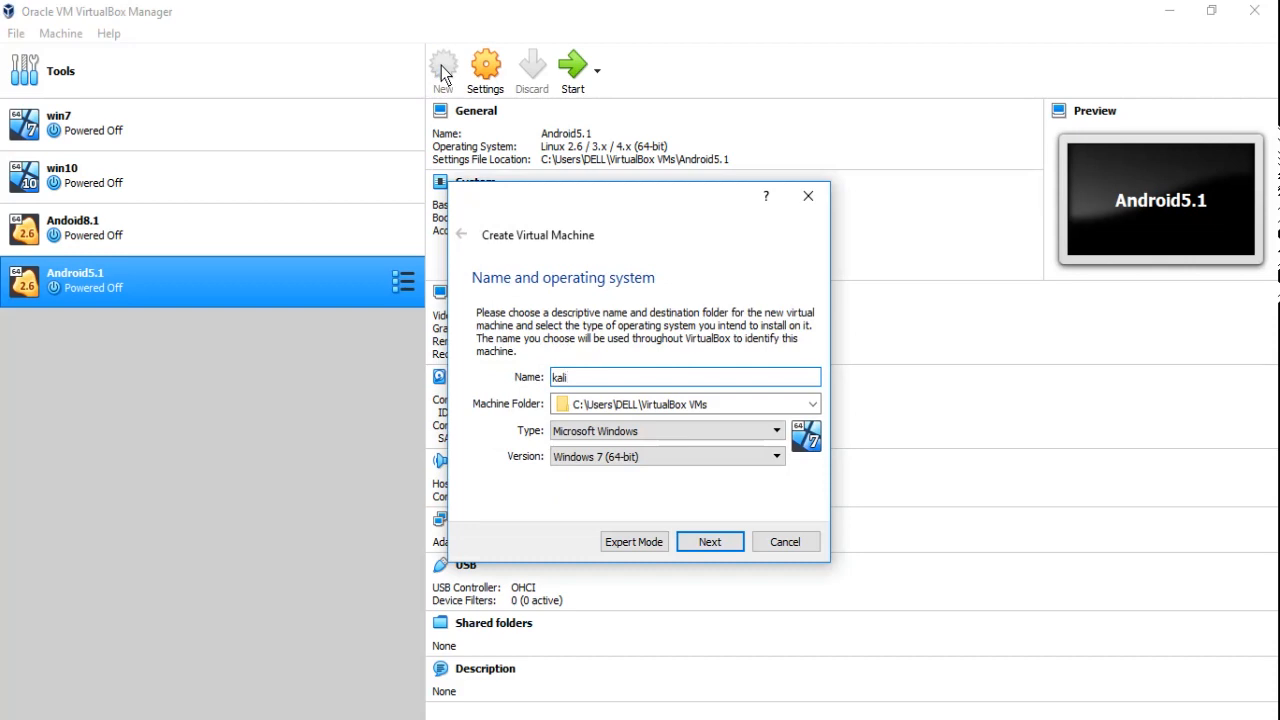
text(2.0)
click(609, 431)
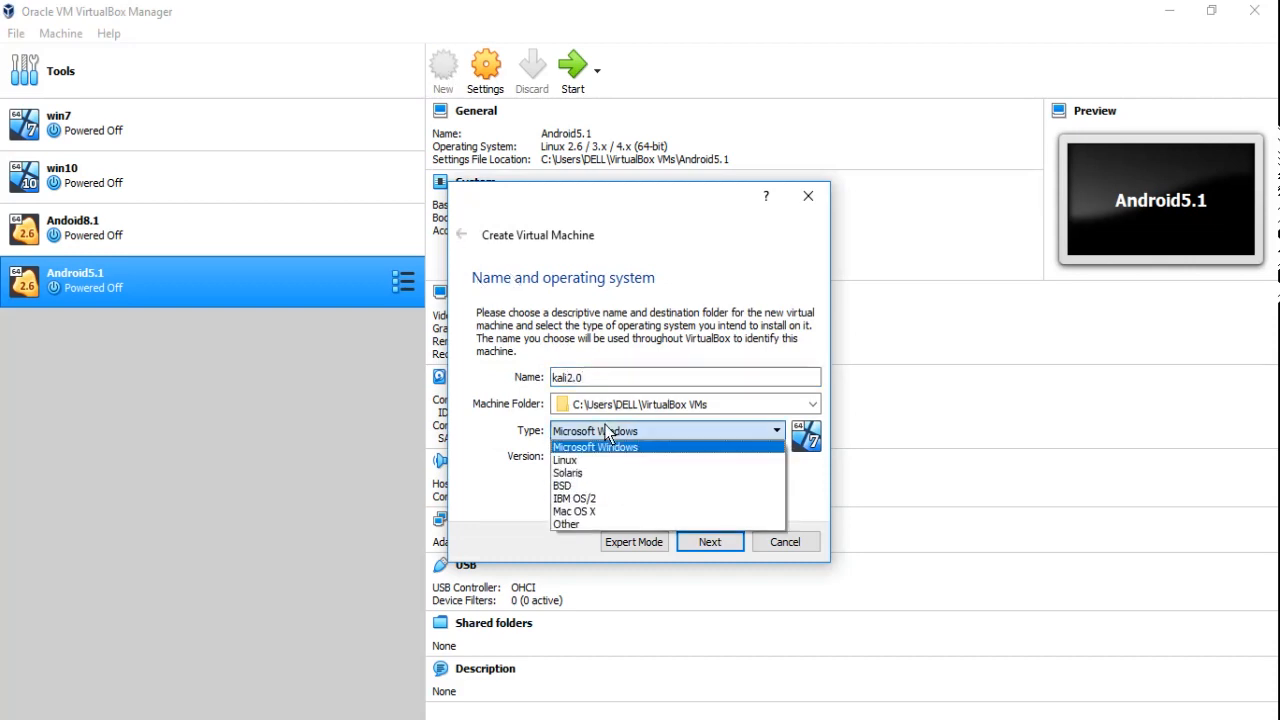
click(609, 460)
click(651, 462)
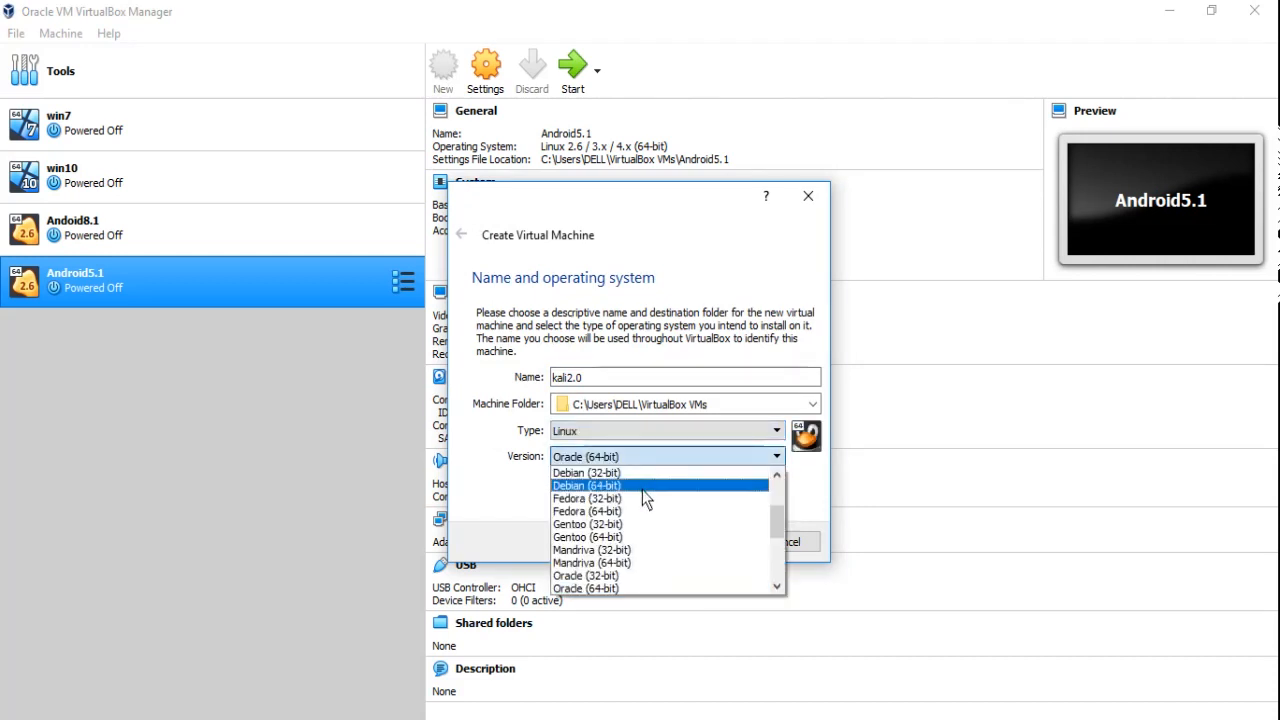
click(639, 485)
click(697, 543)
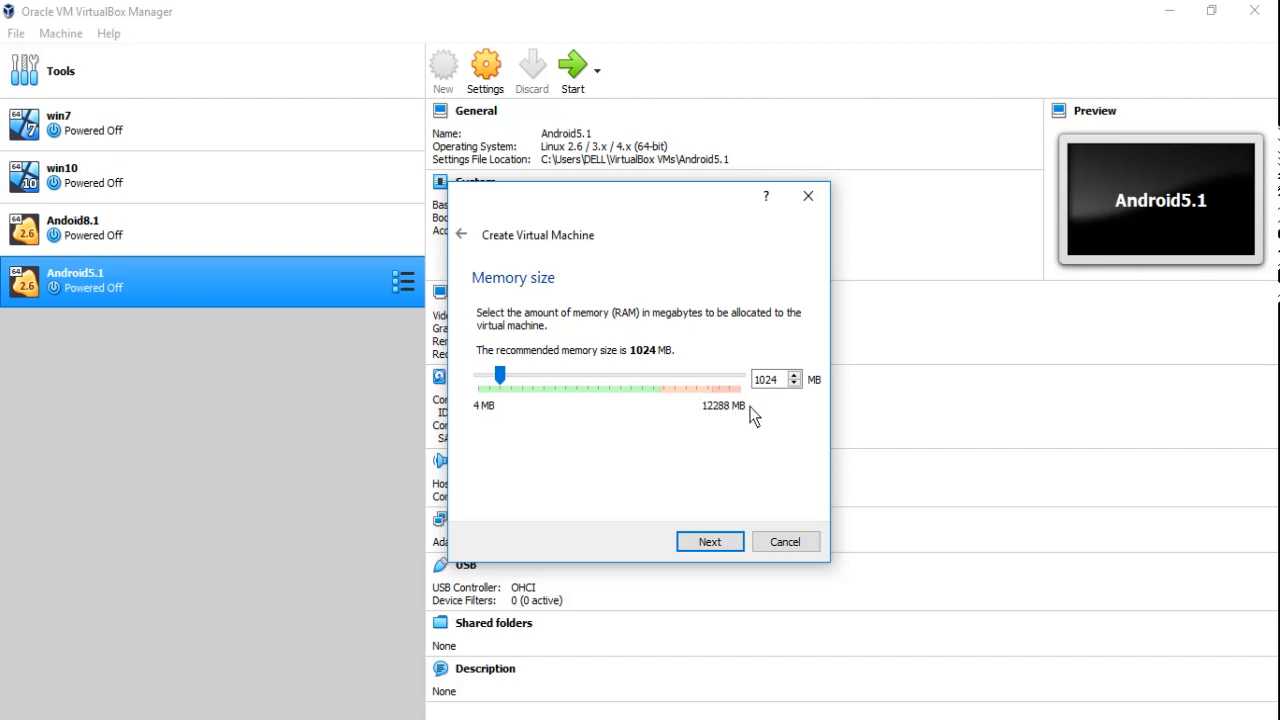
Set the virtual machine's memory size to 4096 MB and continue.
click(620, 390)
click(620, 390)
click(620, 390)
click(620, 390)
click(620, 390)
click(620, 390)
click(709, 542)
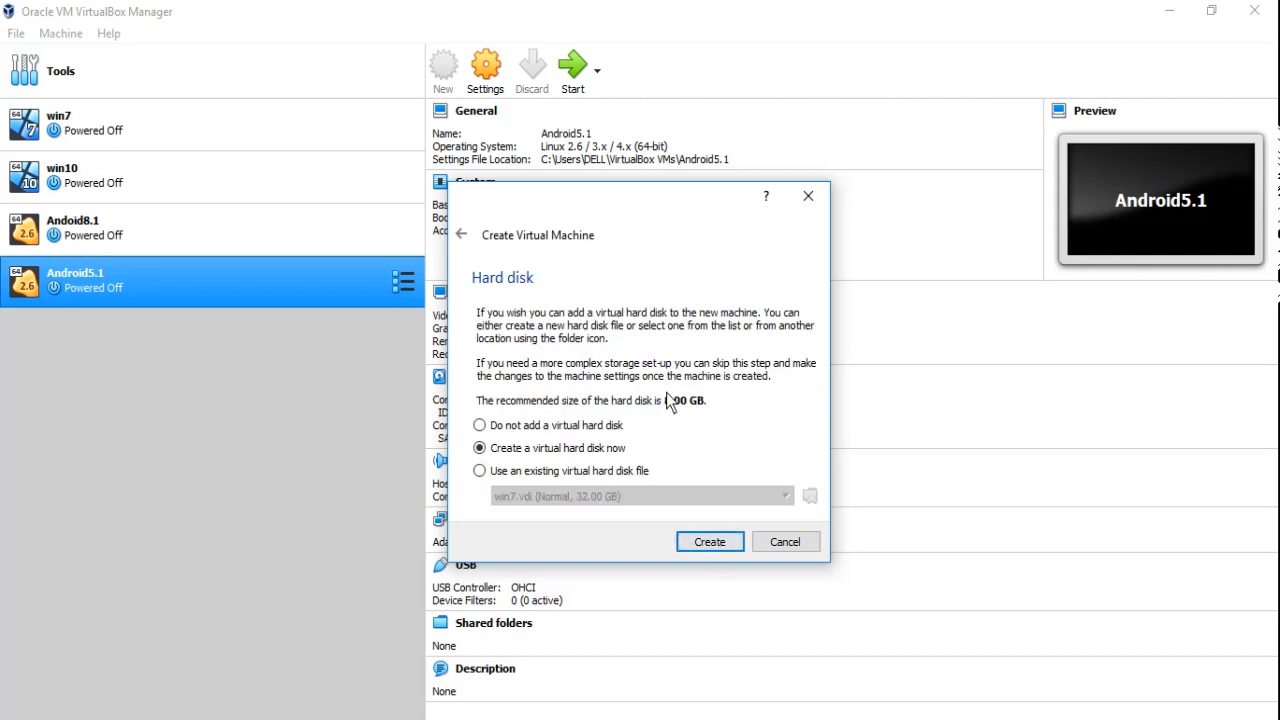
Choose to create a new virtual hard disk as a dynamically allocated VDI file.
click(700, 541)
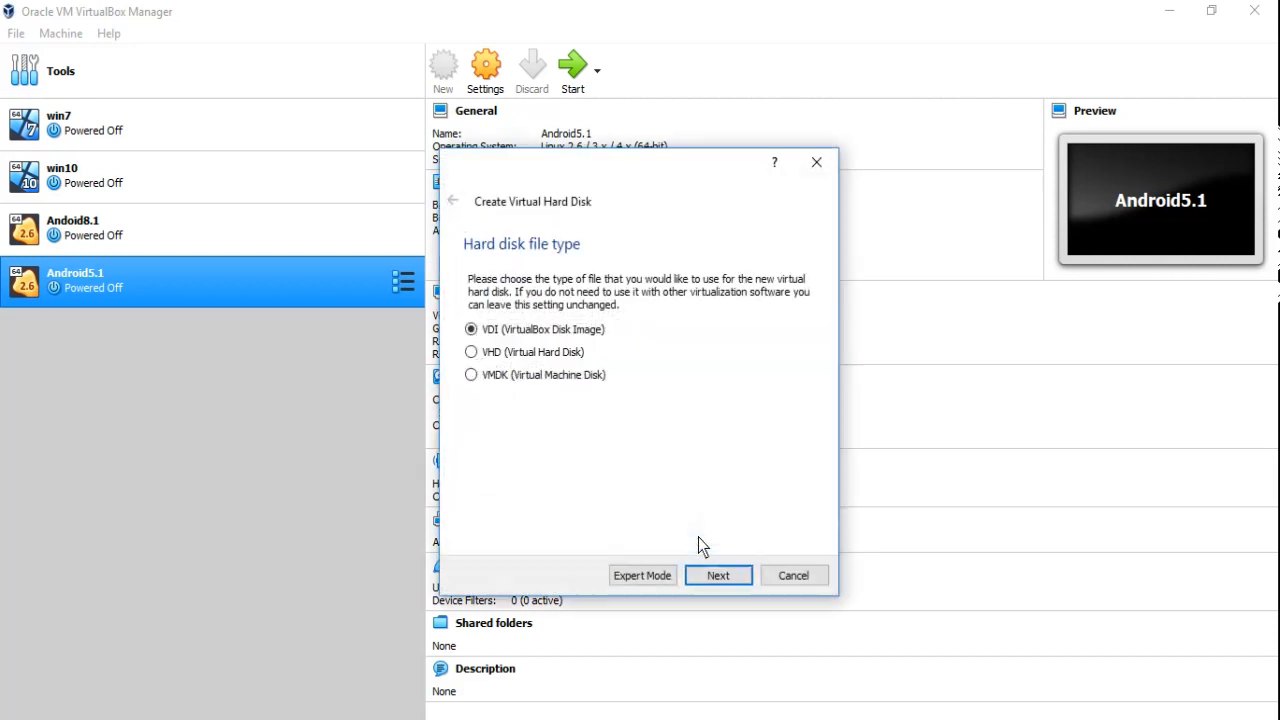
click(716, 578)
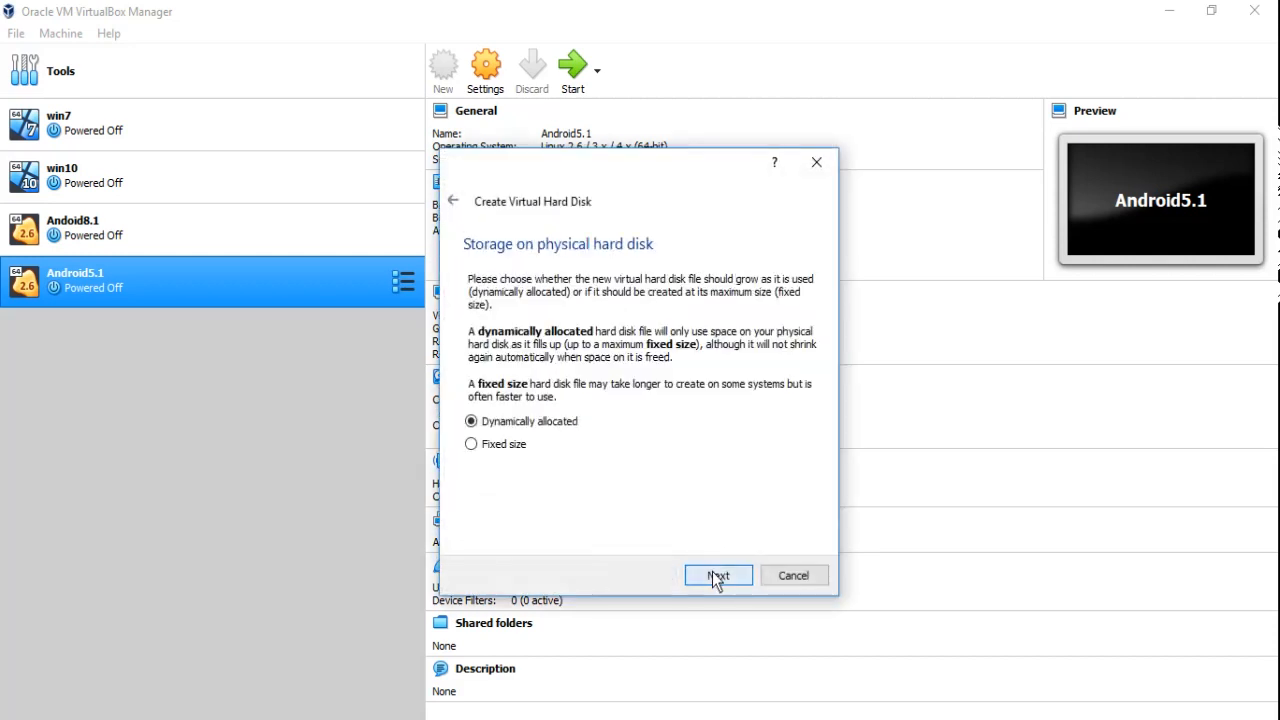
click(714, 576)
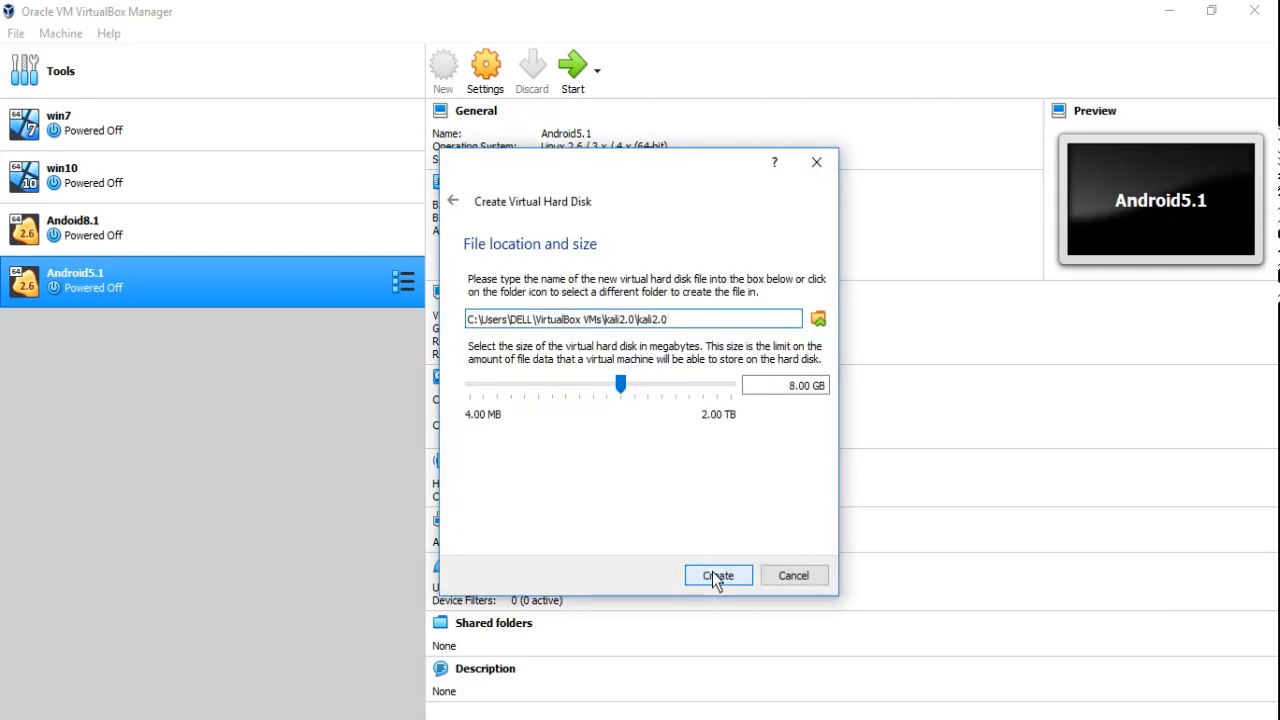
Save the kali2.0 disk file on drive Movies & Songs (E:) and create it with 8.00 GB.
click(818, 320)
scroll(520, 370, up, 3)
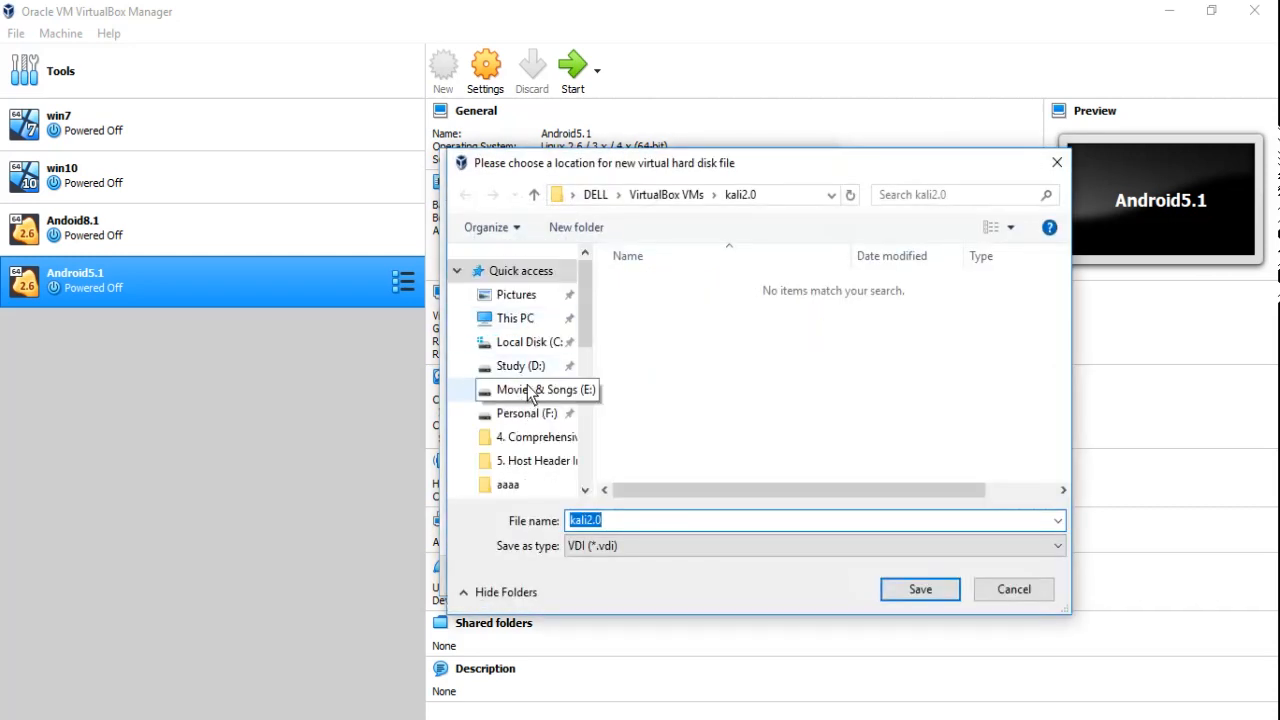
click(530, 390)
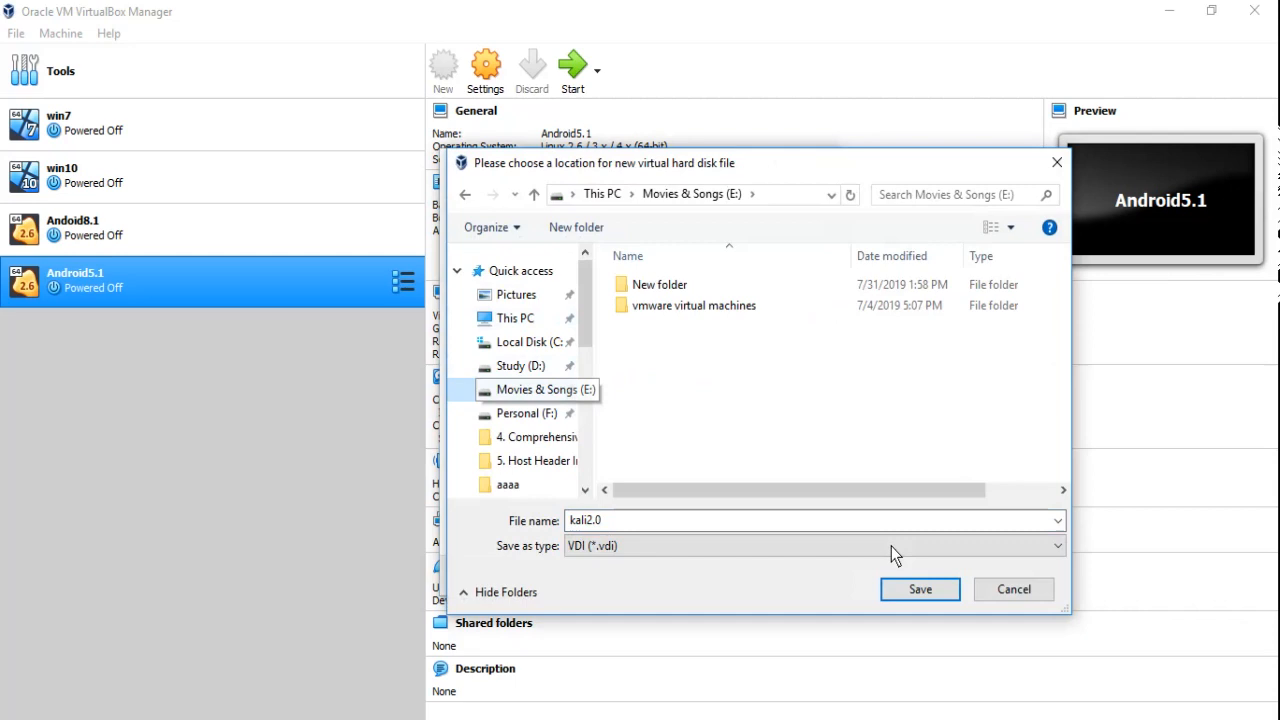
click(920, 592)
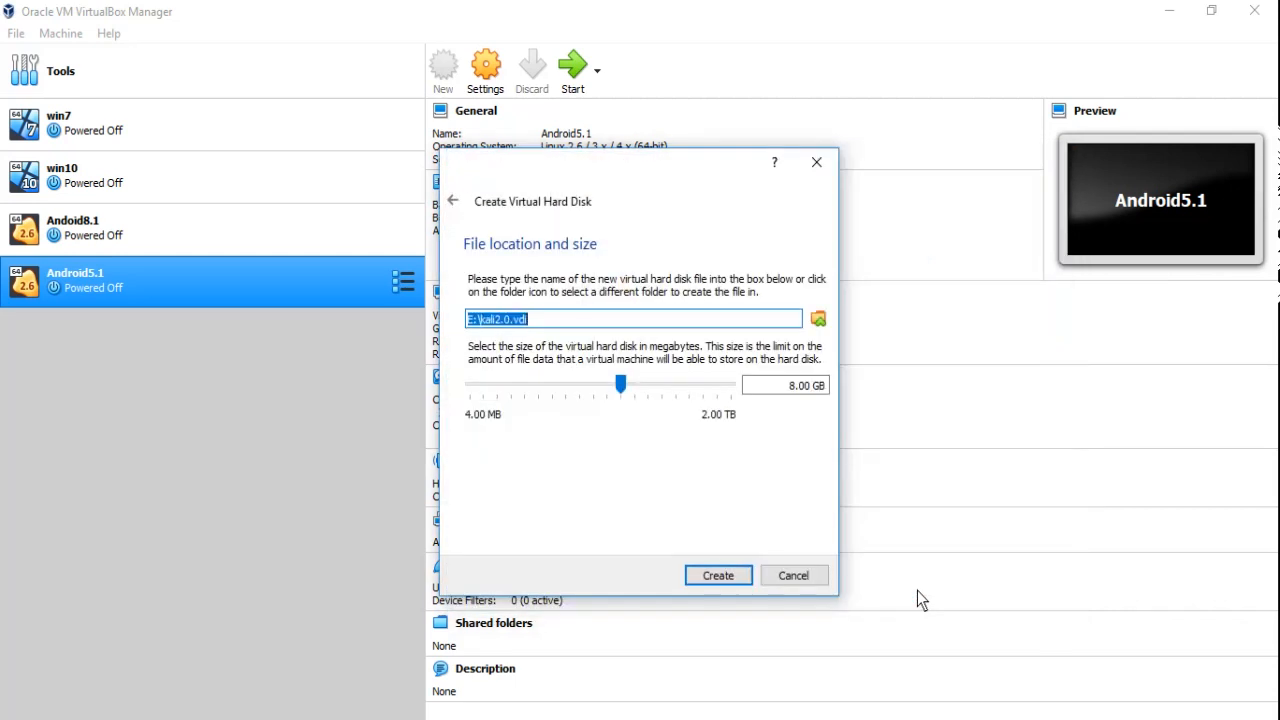
click(728, 572)
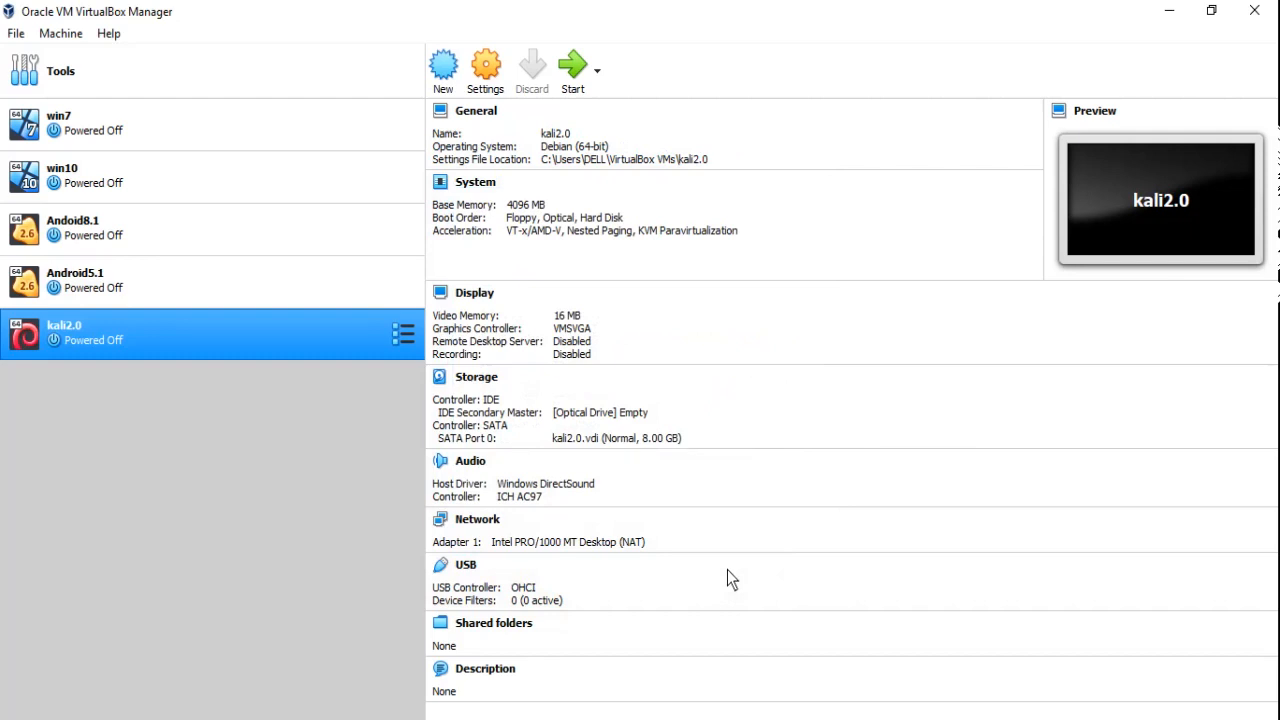
In the kali2.0 storage settings, load kali-linux-2.0-amd64.iso into the empty optical drive and apply.
click(486, 68)
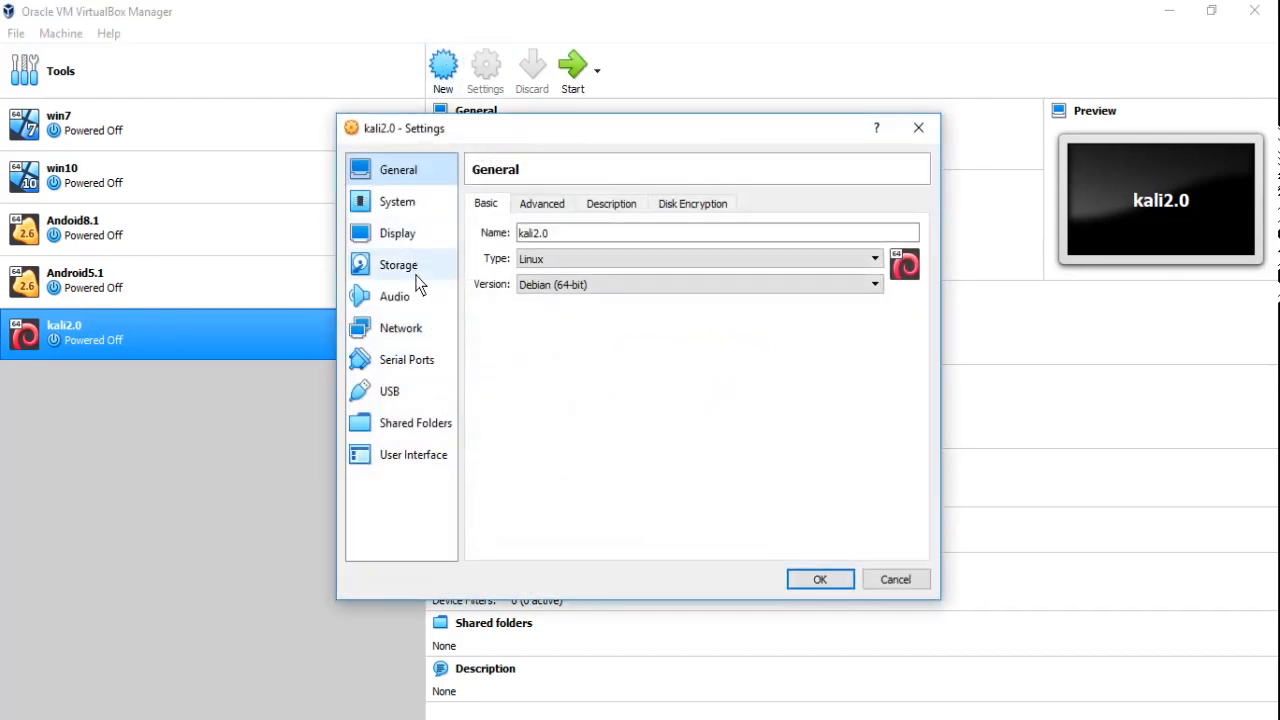
click(417, 278)
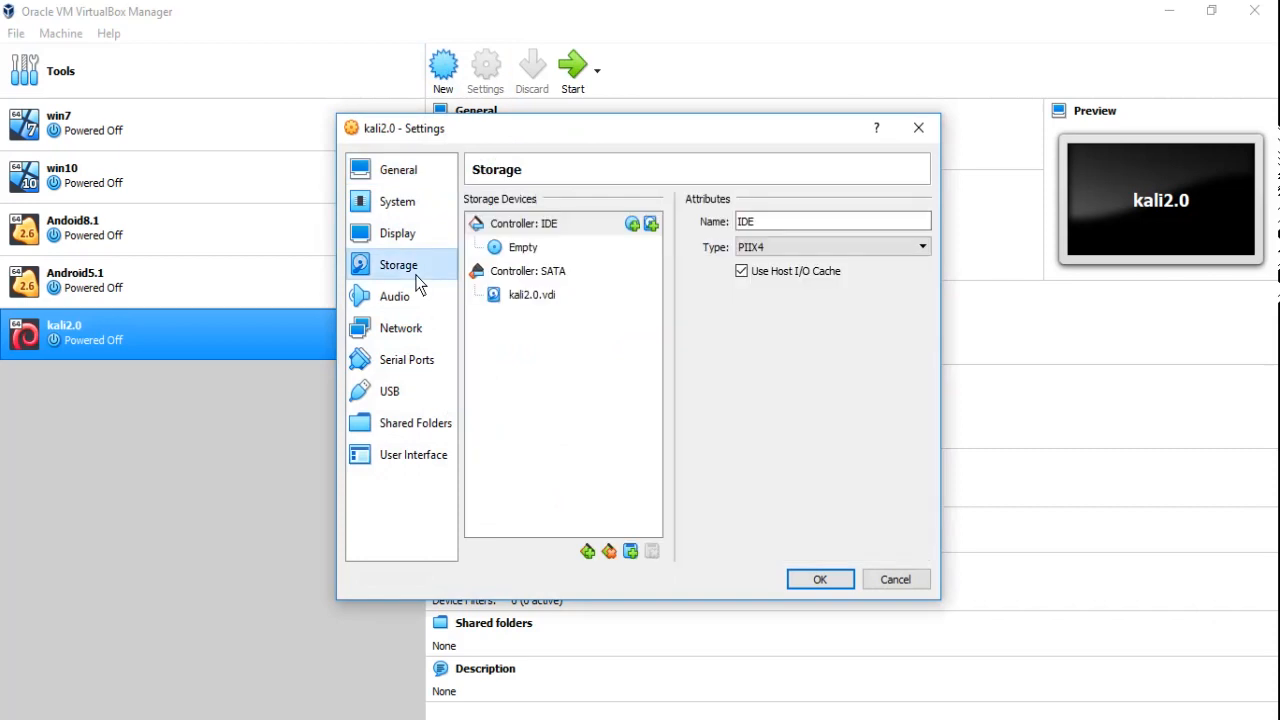
click(522, 250)
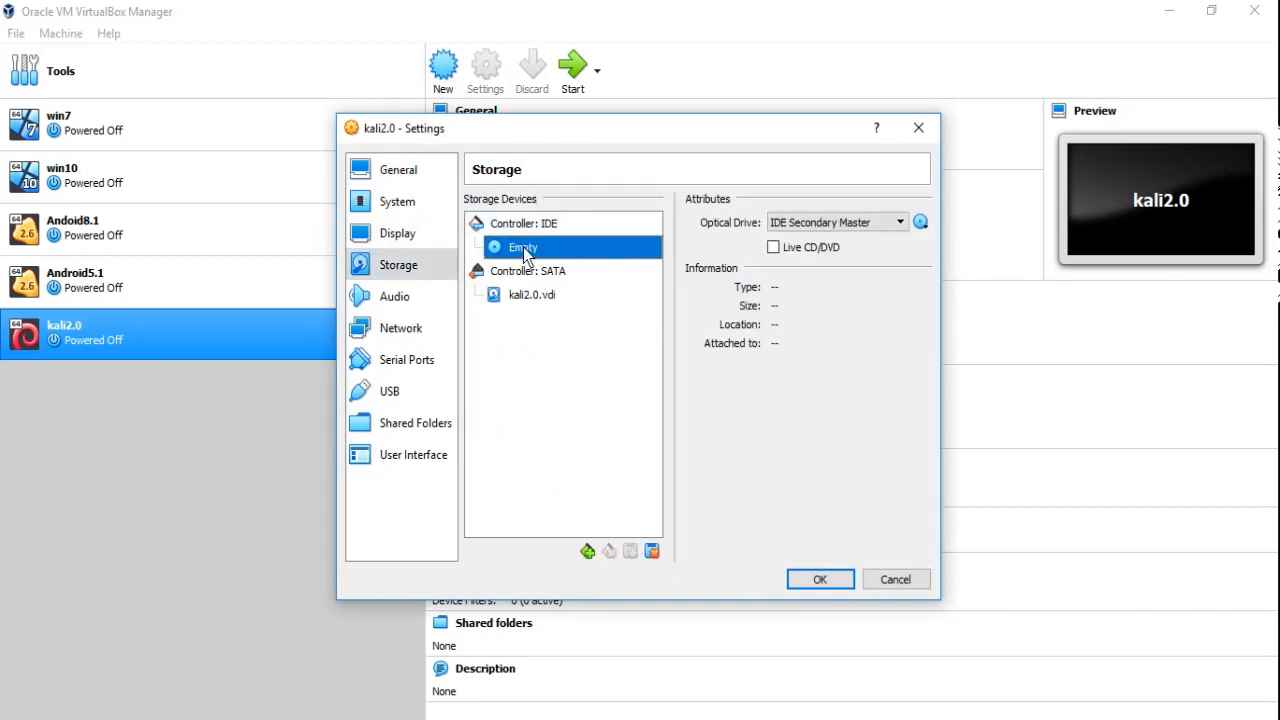
click(921, 223)
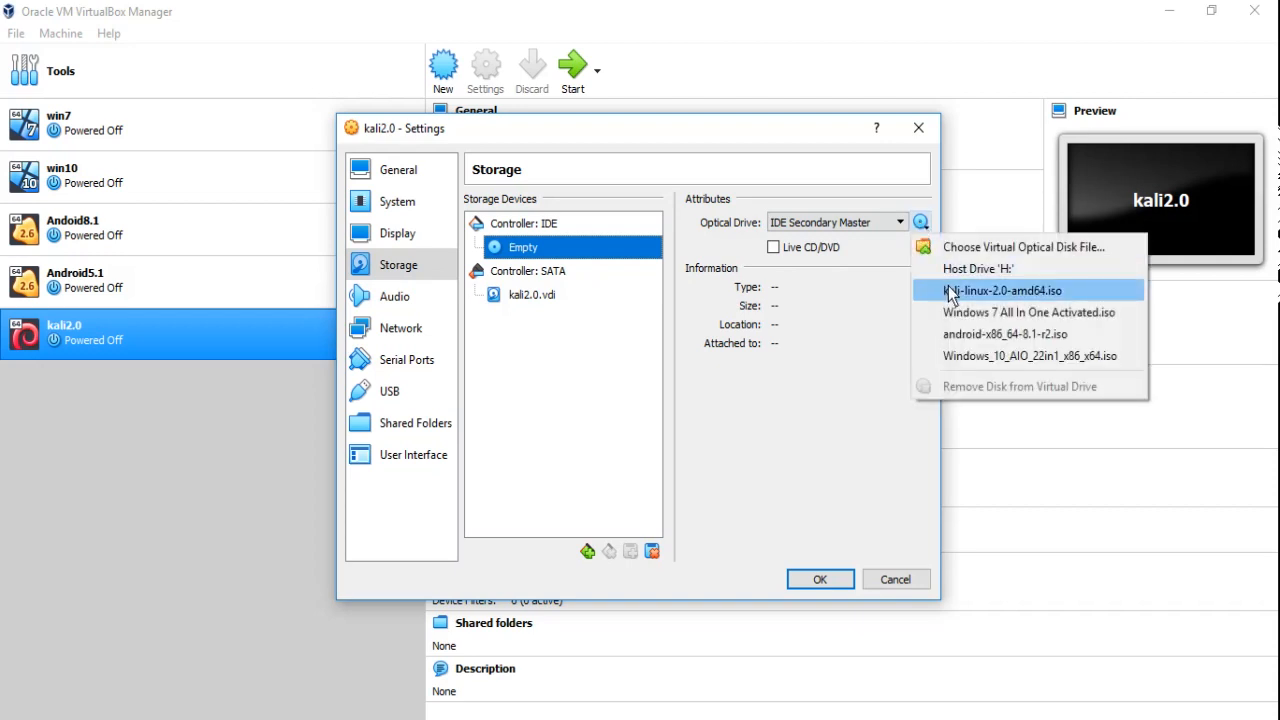
click(1057, 290)
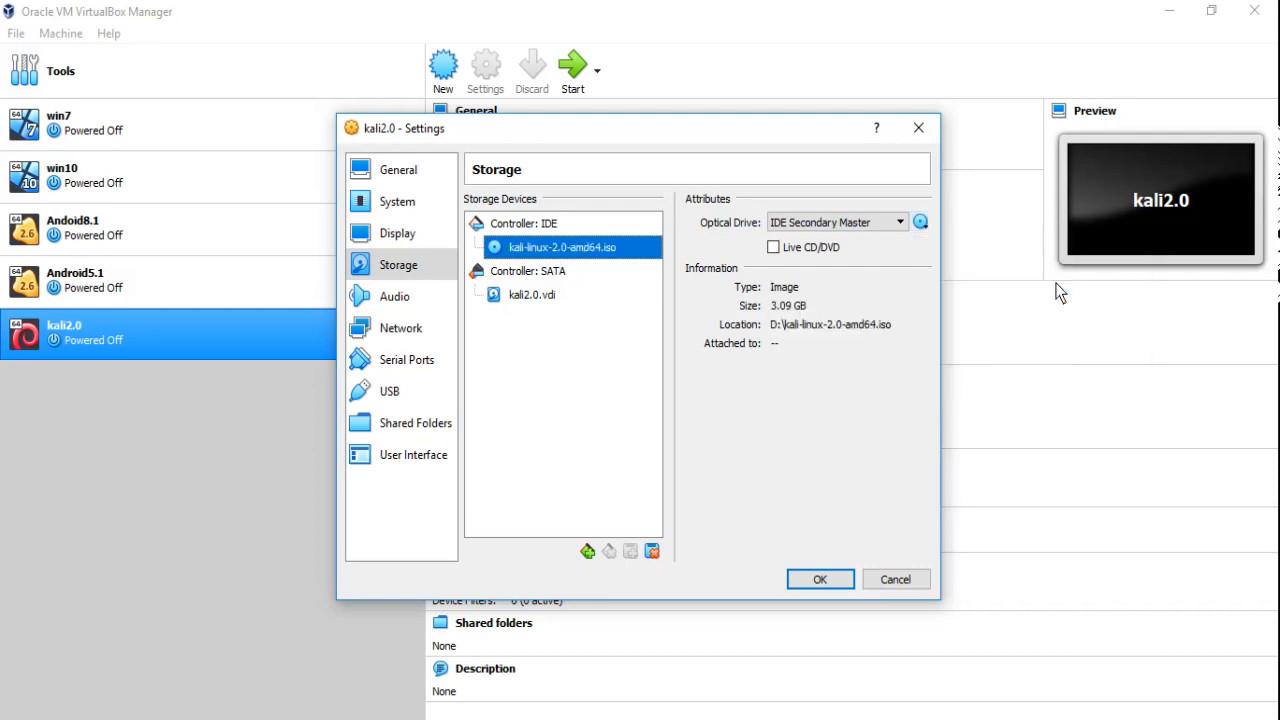
click(820, 583)
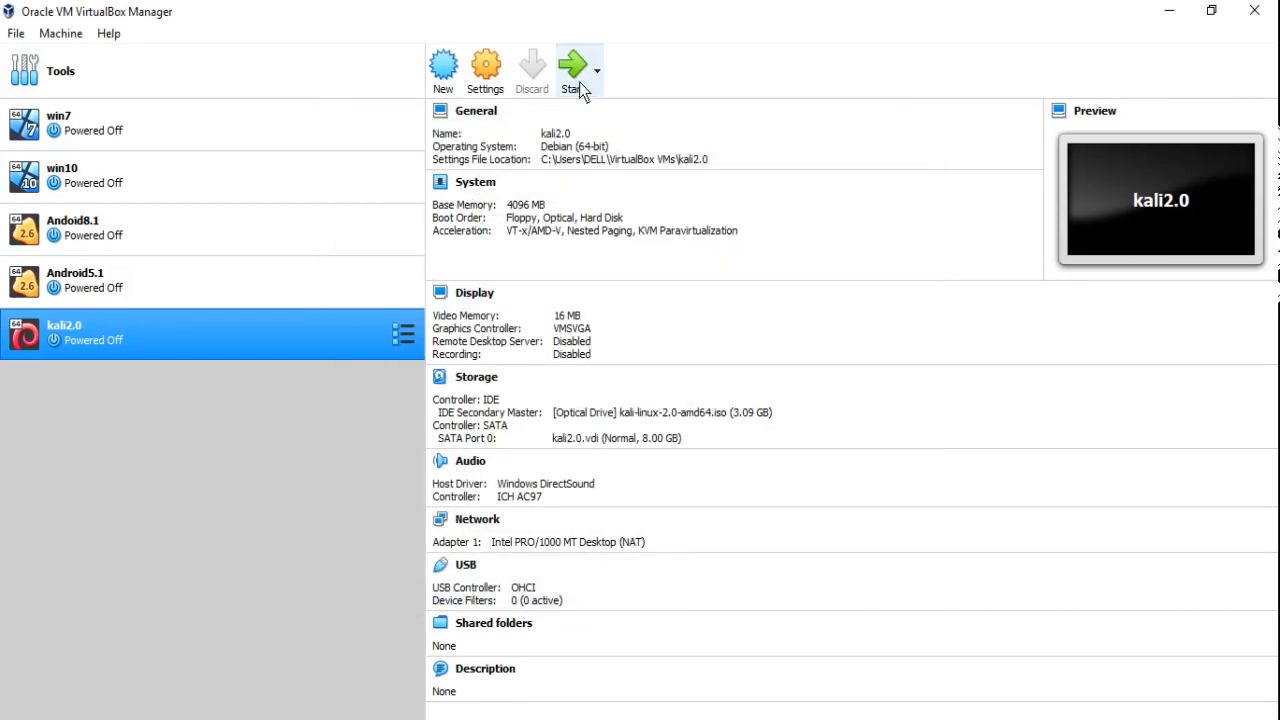
Start the kali2.0 virtual machine and maximize its window.
click(576, 80)
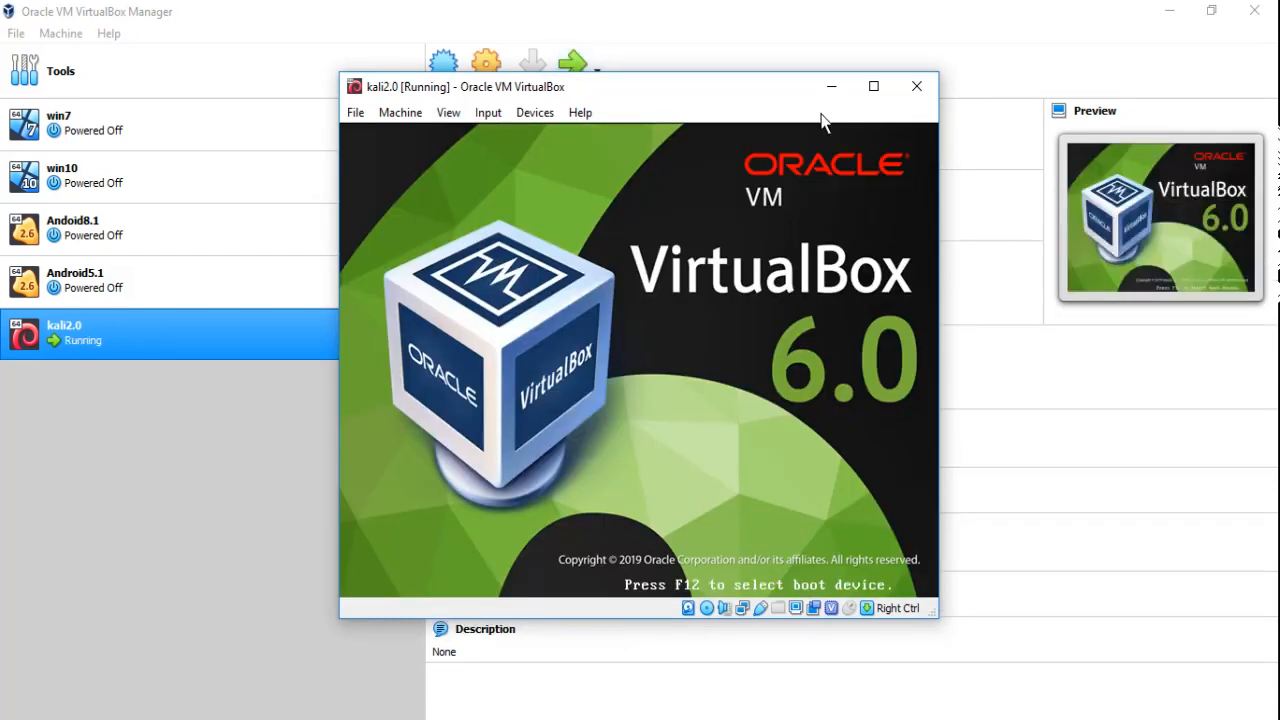
click(876, 86)
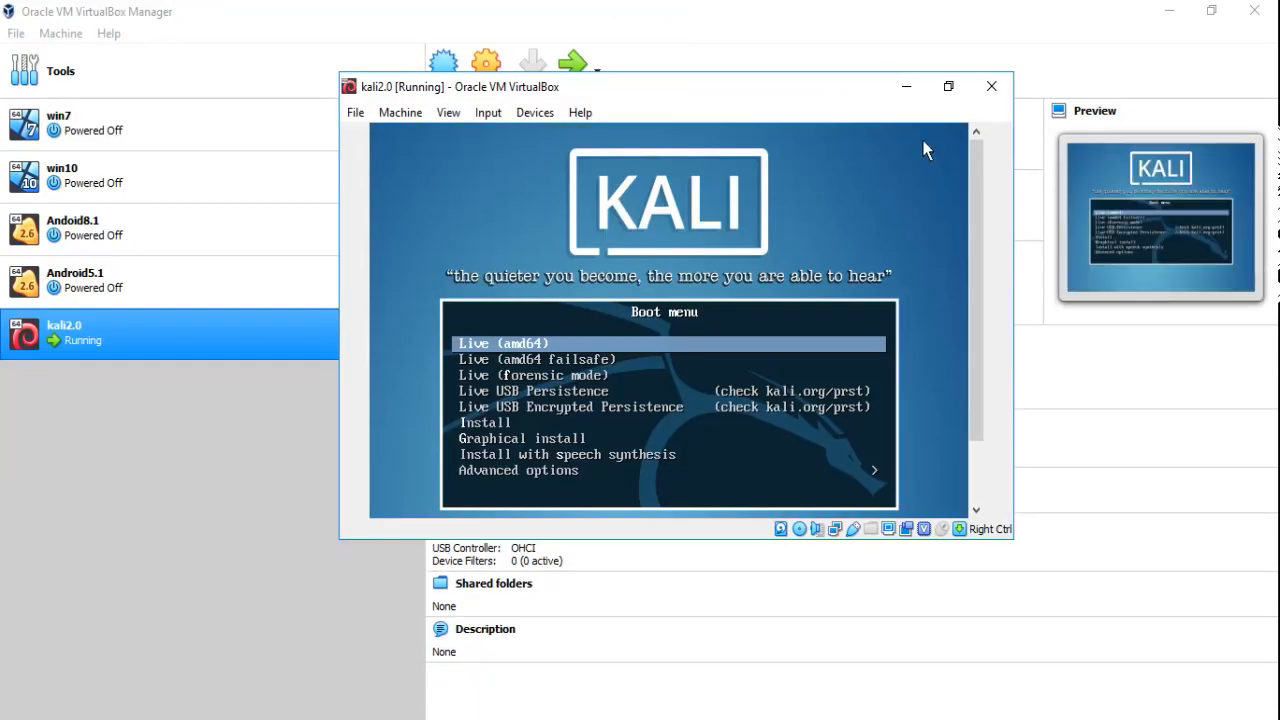
click(949, 86)
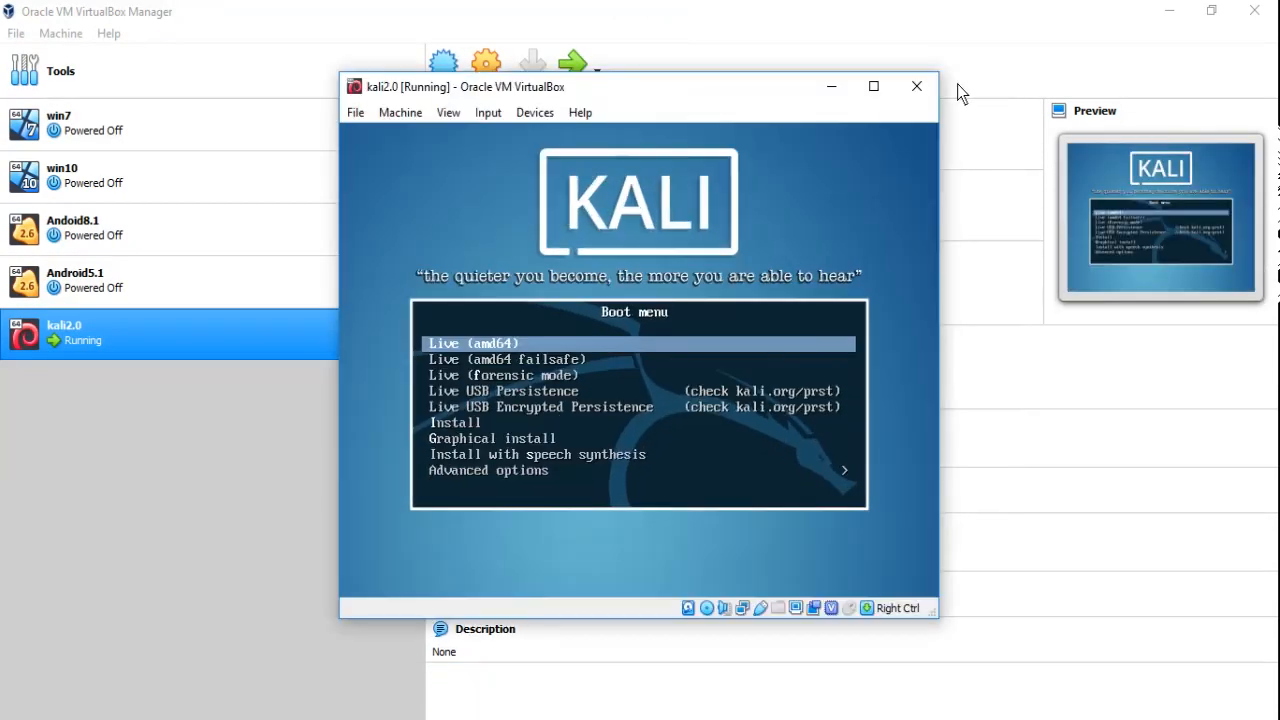
click(873, 88)
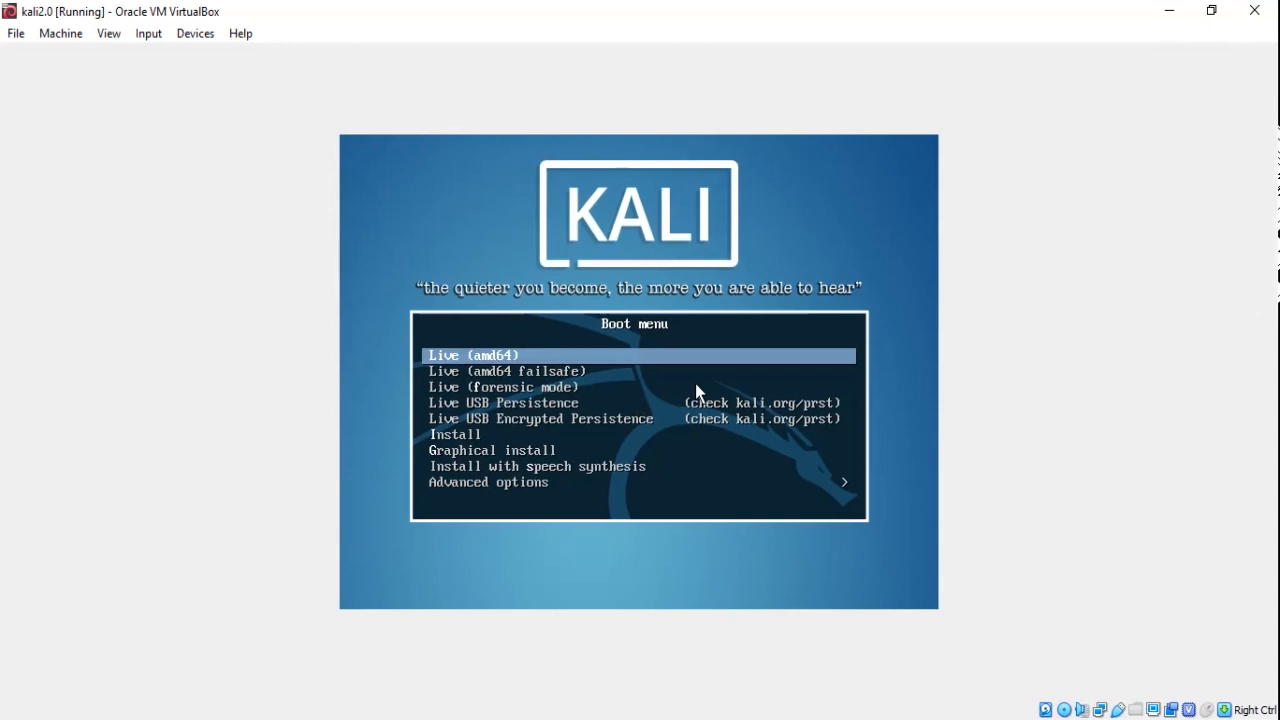
Choose Graphical install from the Kali boot menu.
key(Down)
key(Down)
key(Down)
key(Down)
key(Down)
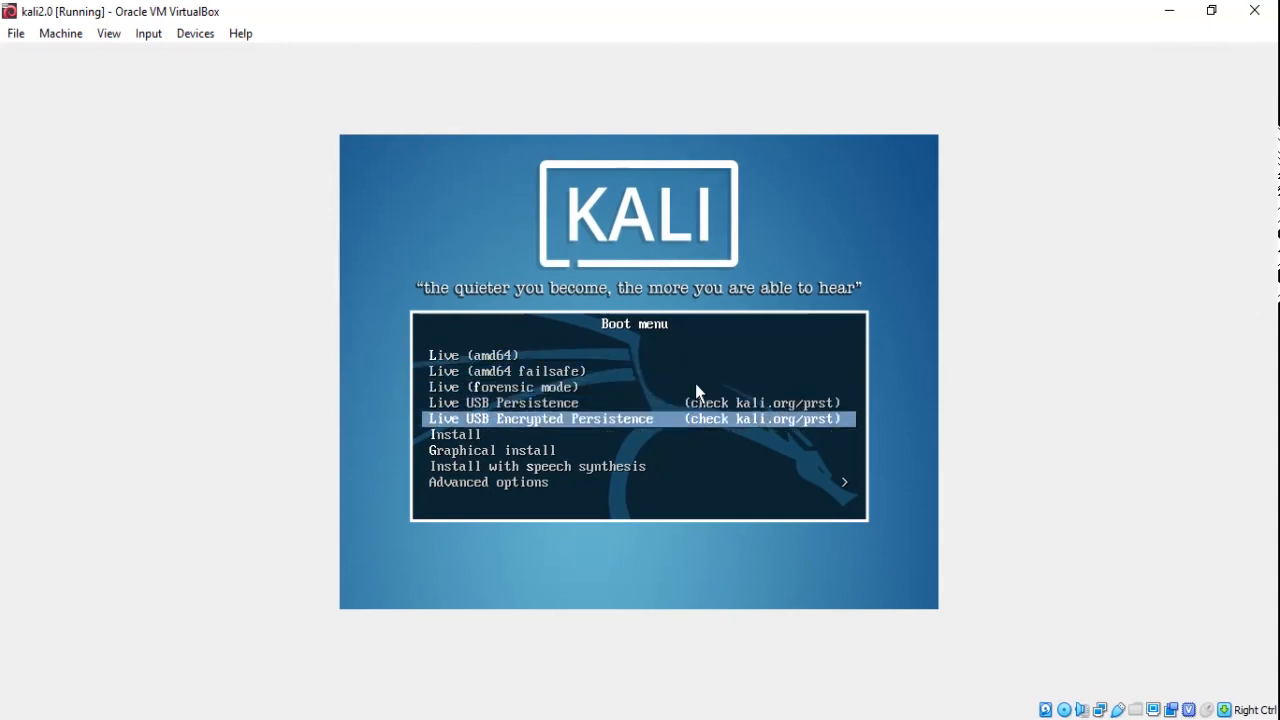
key(Down)
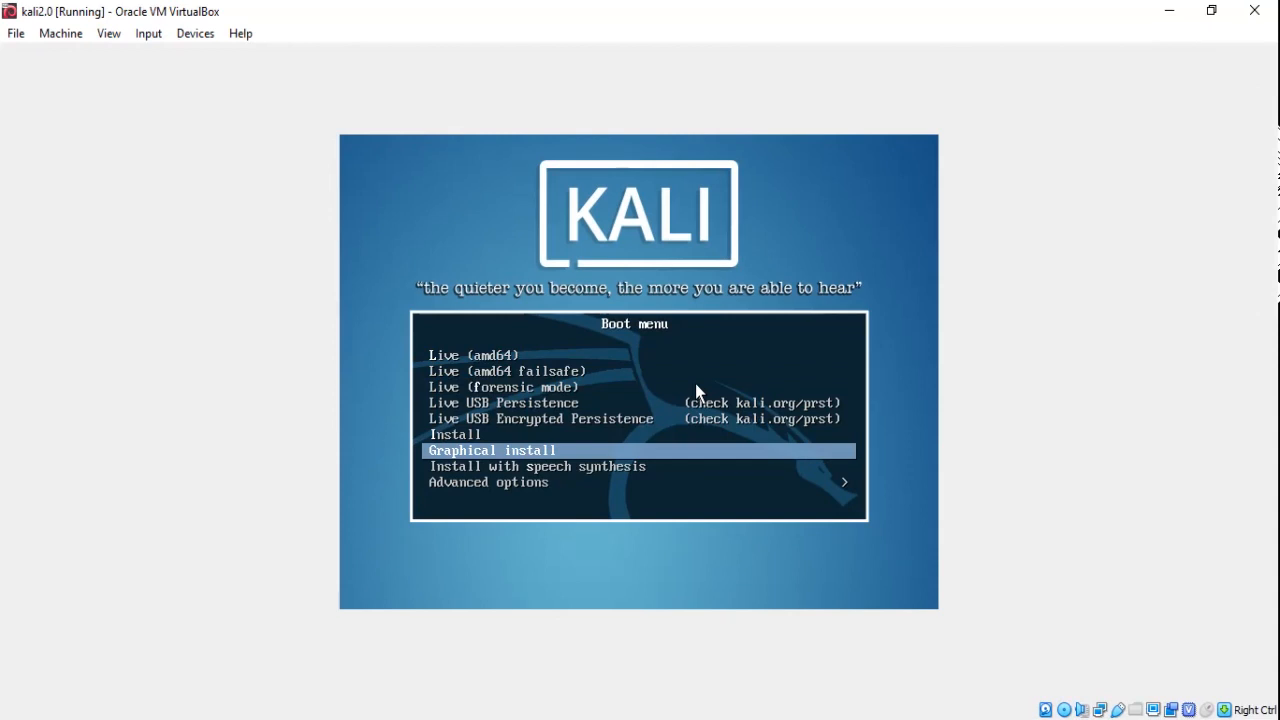
key(Return)
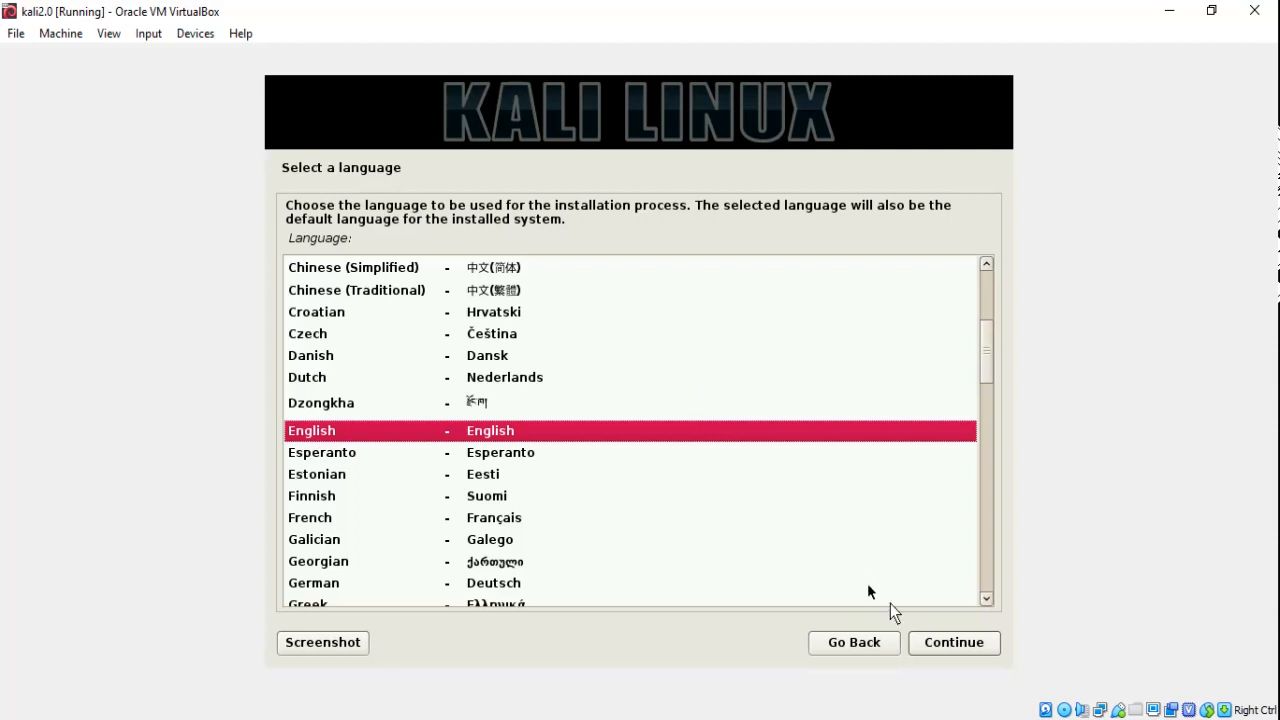
Keep English as the installation language and select Ireland as the location.
click(933, 645)
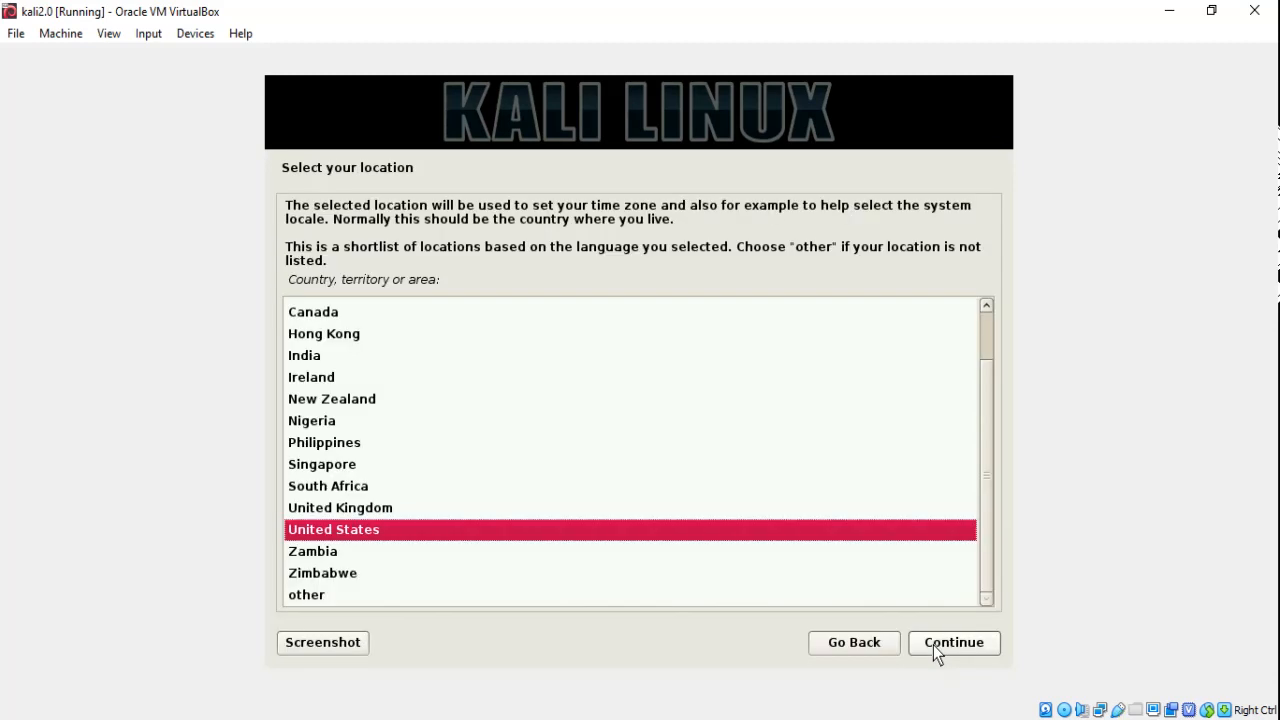
key(Up)
key(Up)
key(Up)
key(Up)
key(Up)
key(Up)
key(Up)
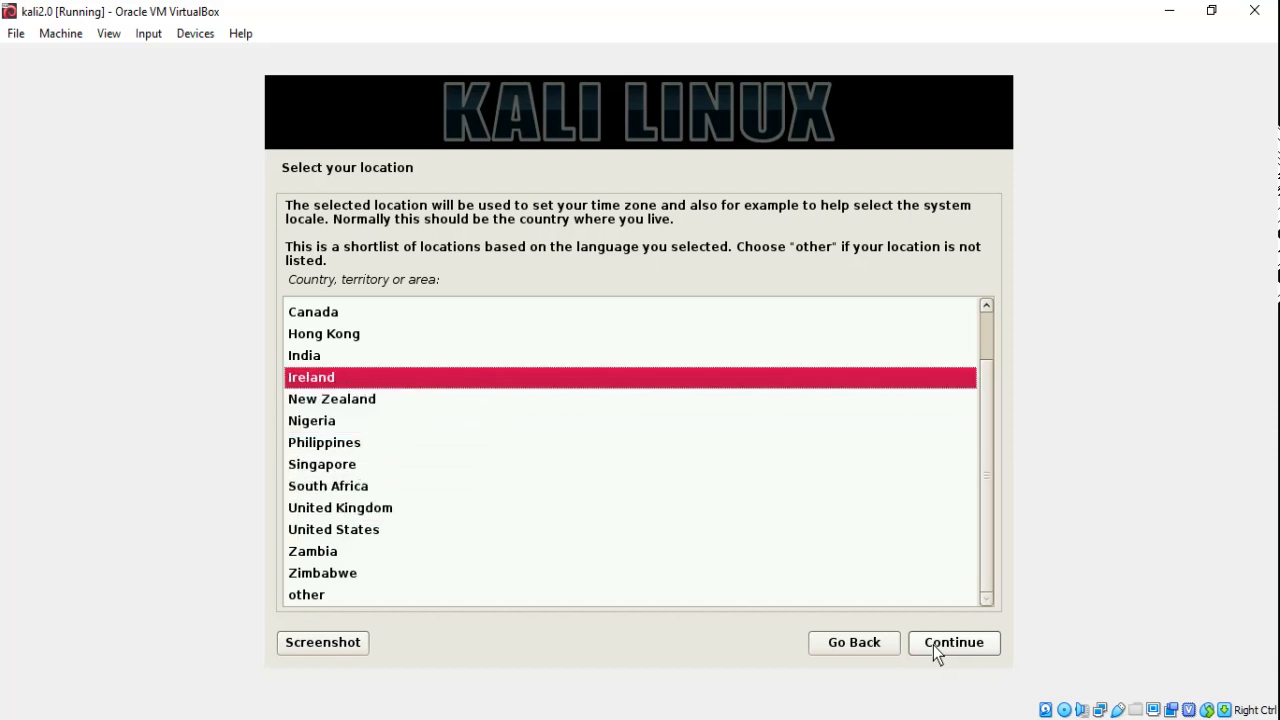
key(Up)
click(933, 645)
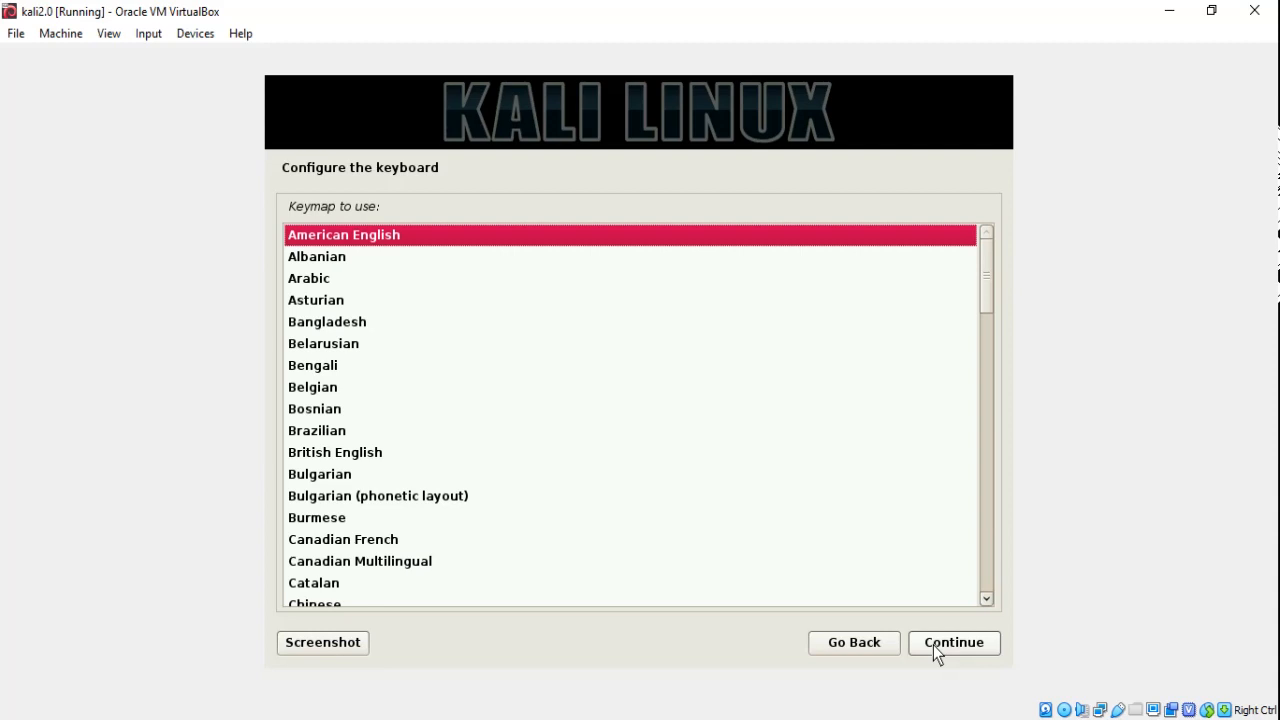
Keep American English as the keyboard keymap.
click(933, 645)
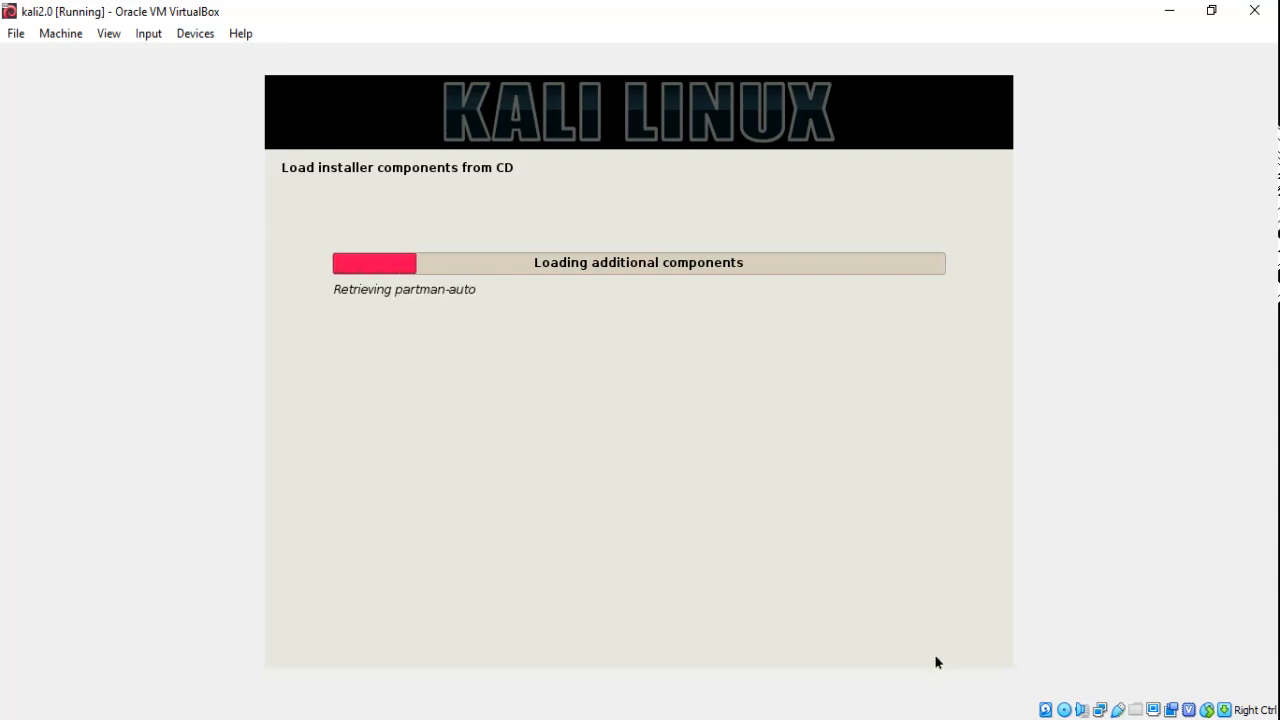
click(1090, 719)
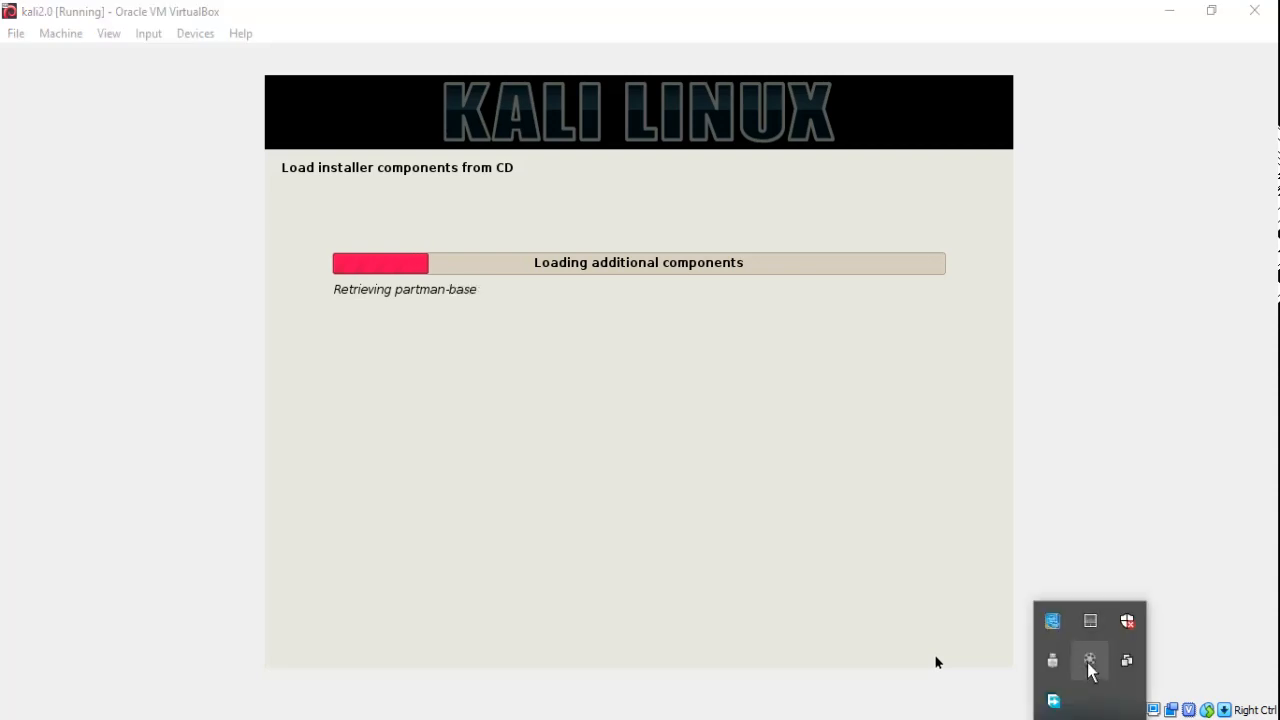
click(1088, 664)
click(1160, 672)
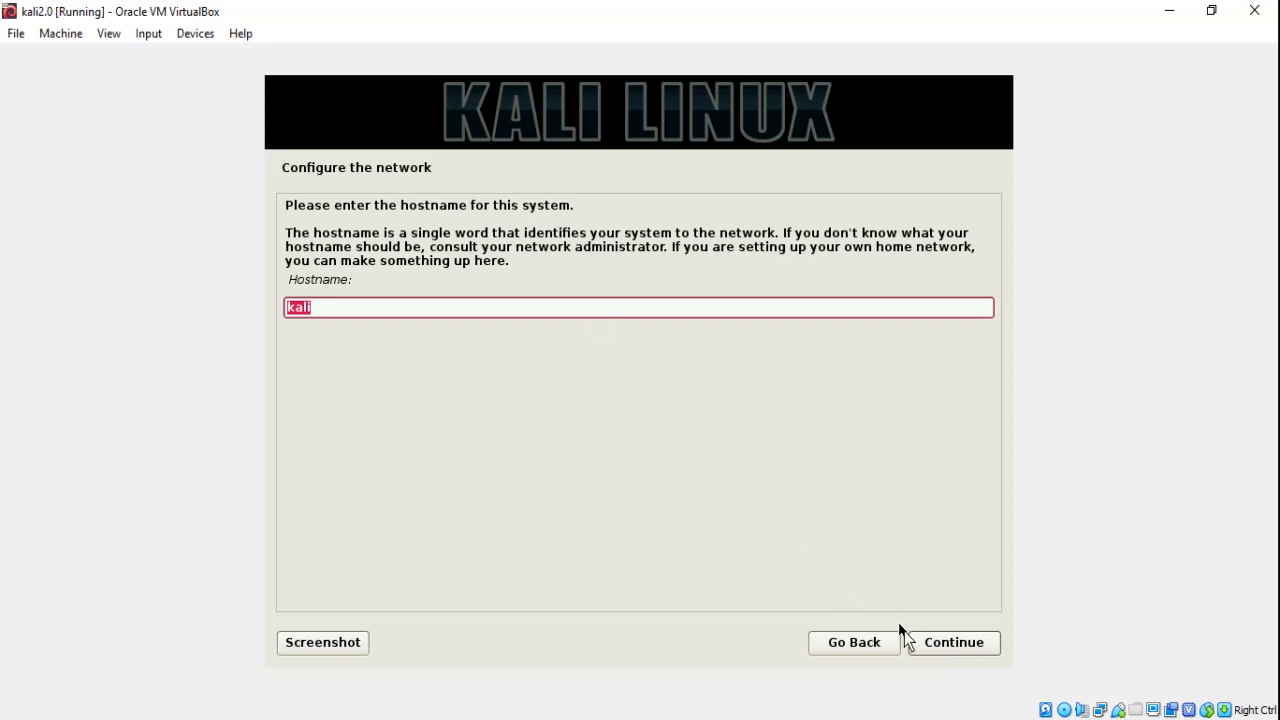
Keep the hostname kali and leave the domain name empty.
click(923, 648)
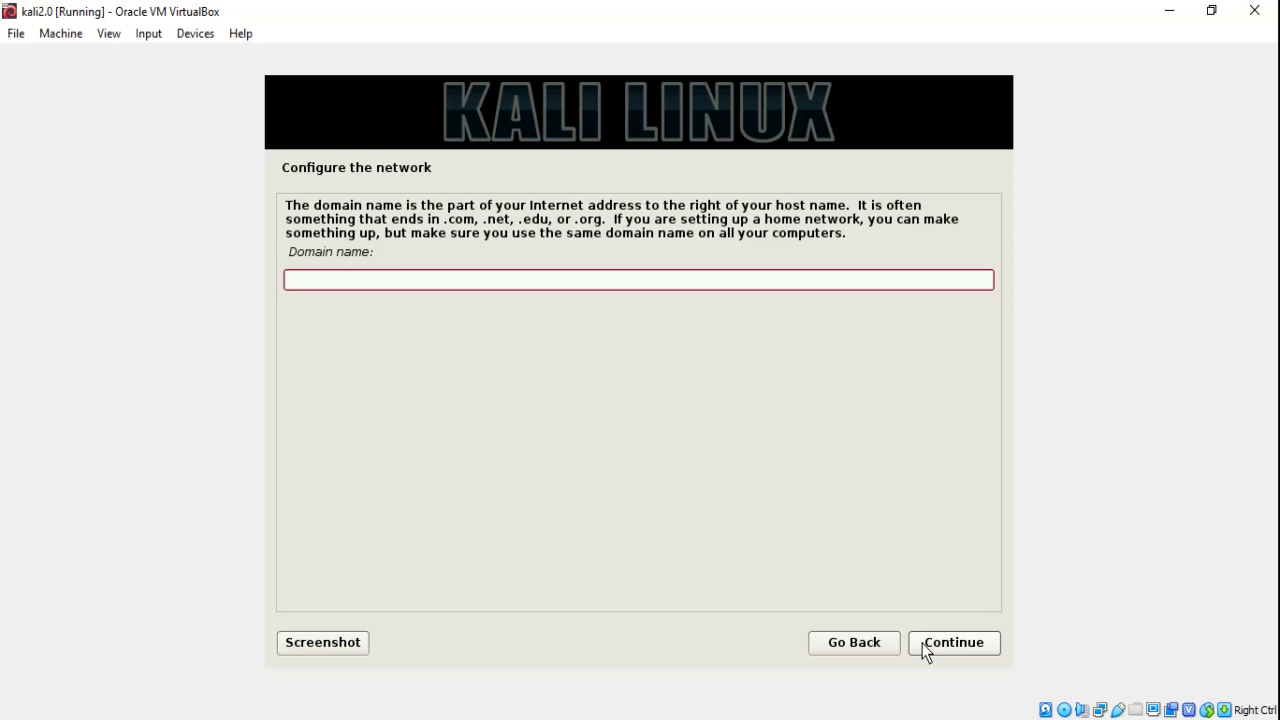
click(925, 651)
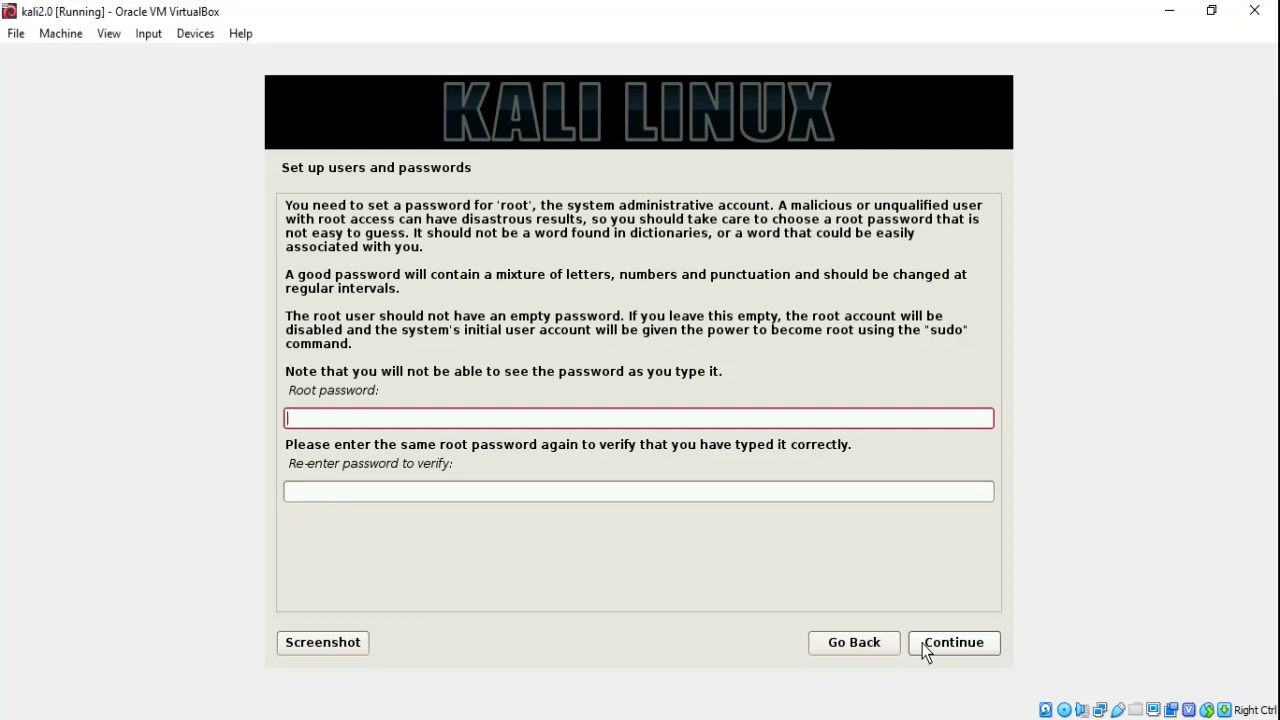
Enter and re-enter the root password, then continue.
key(Tab)
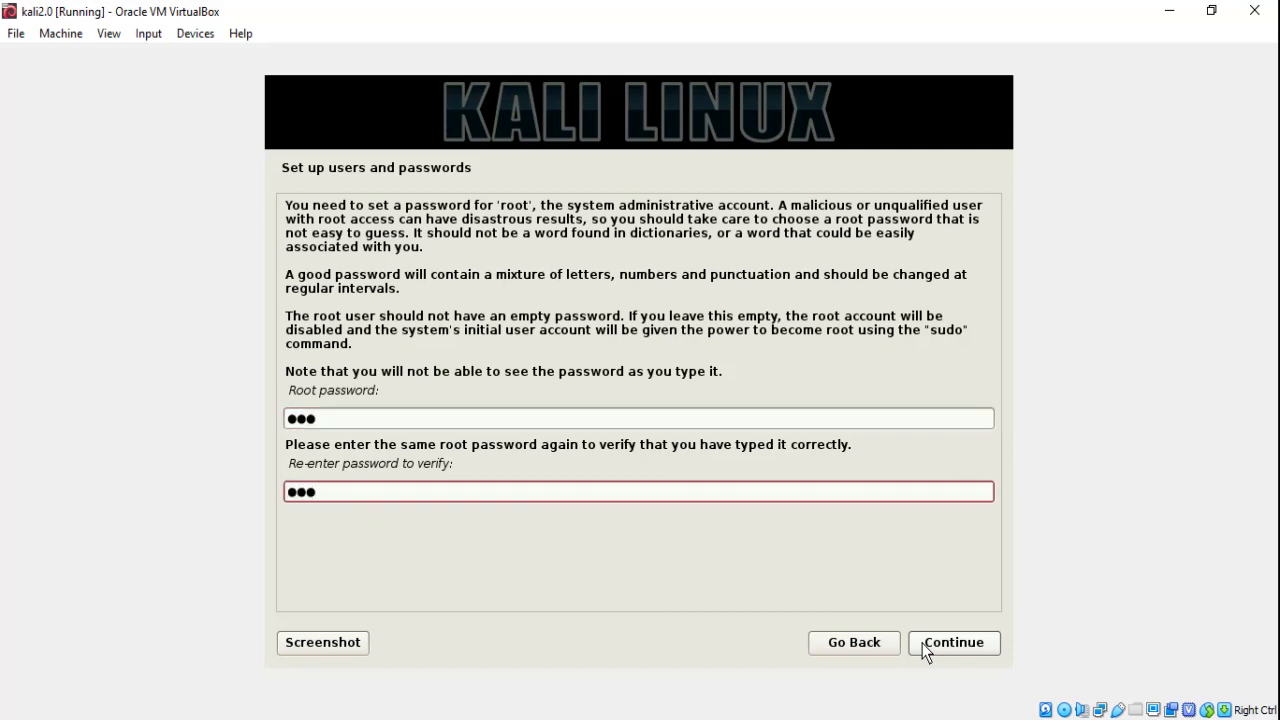
click(953, 648)
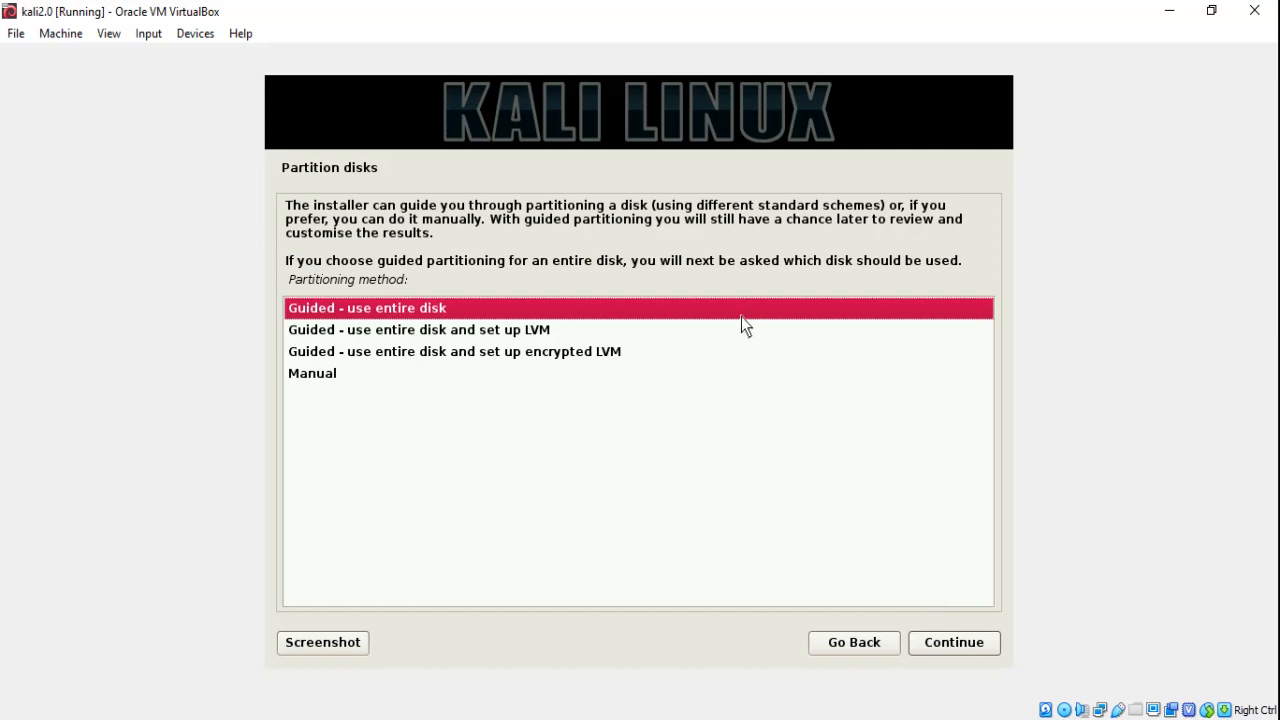
Partition the 8.6 GB disk with Guided - use entire disk, all files in one partition, and write the changes to disk.
click(950, 650)
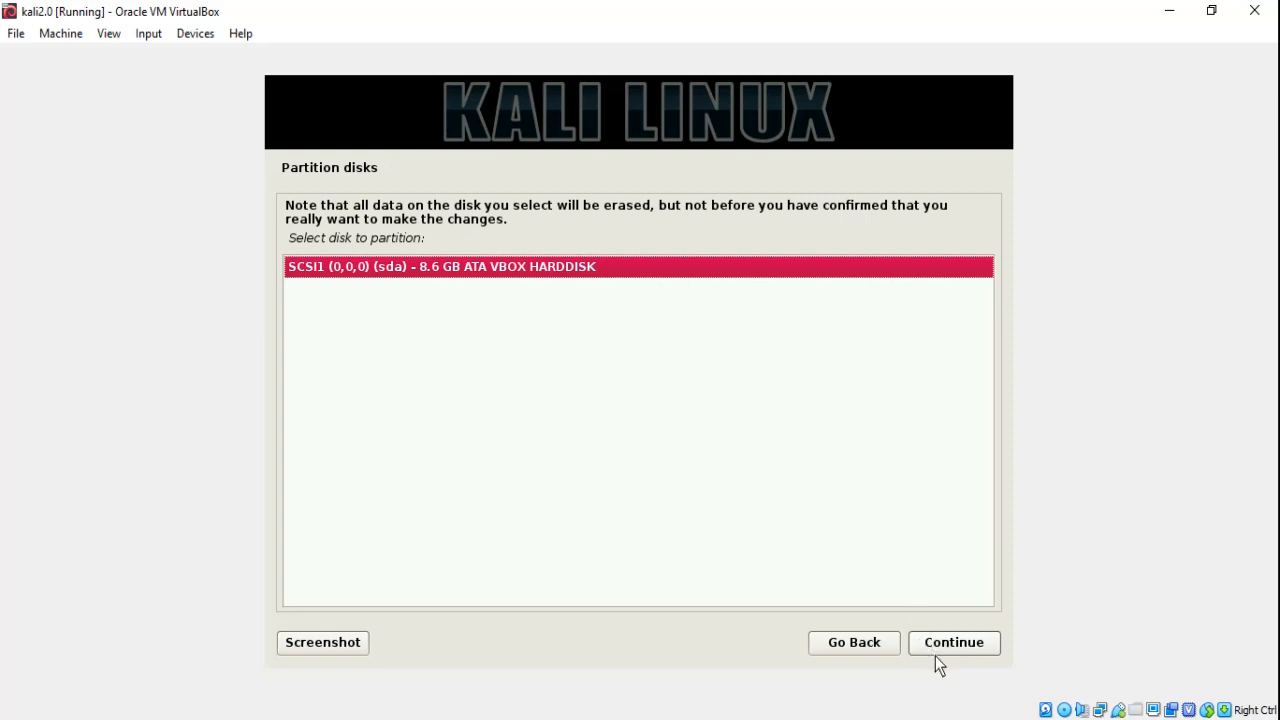
click(951, 649)
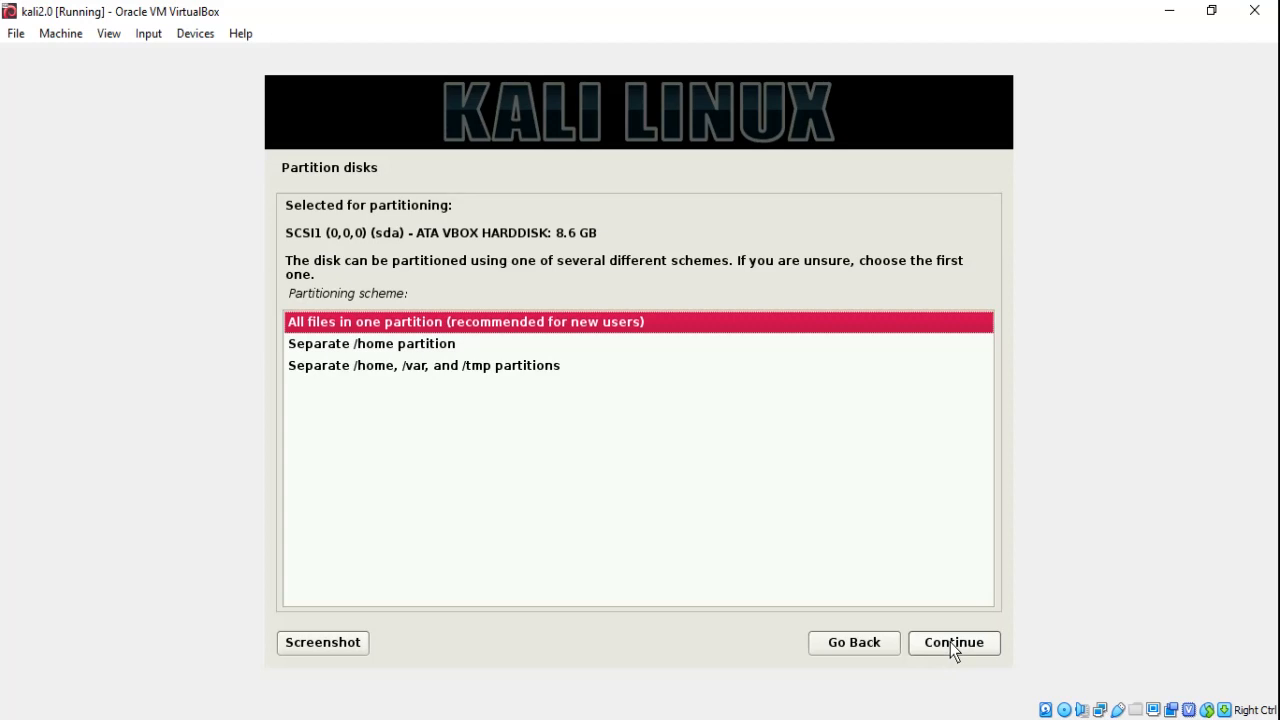
click(951, 649)
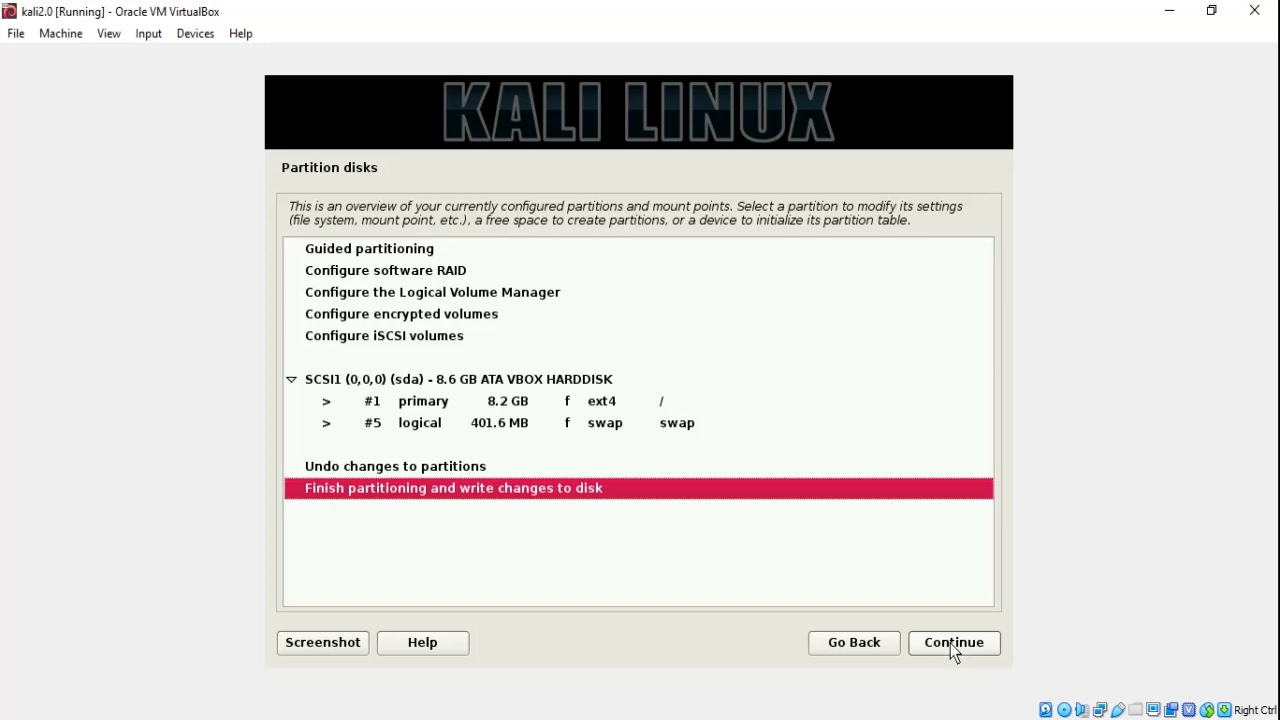
click(951, 649)
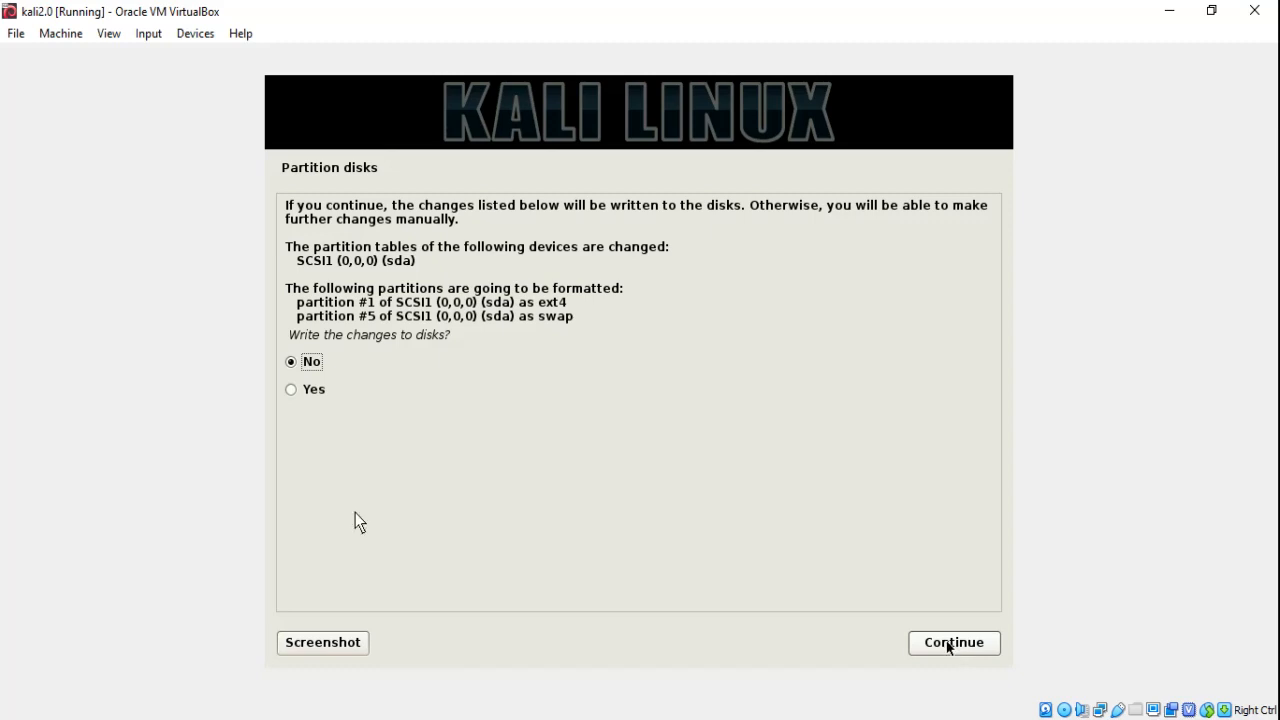
click(290, 389)
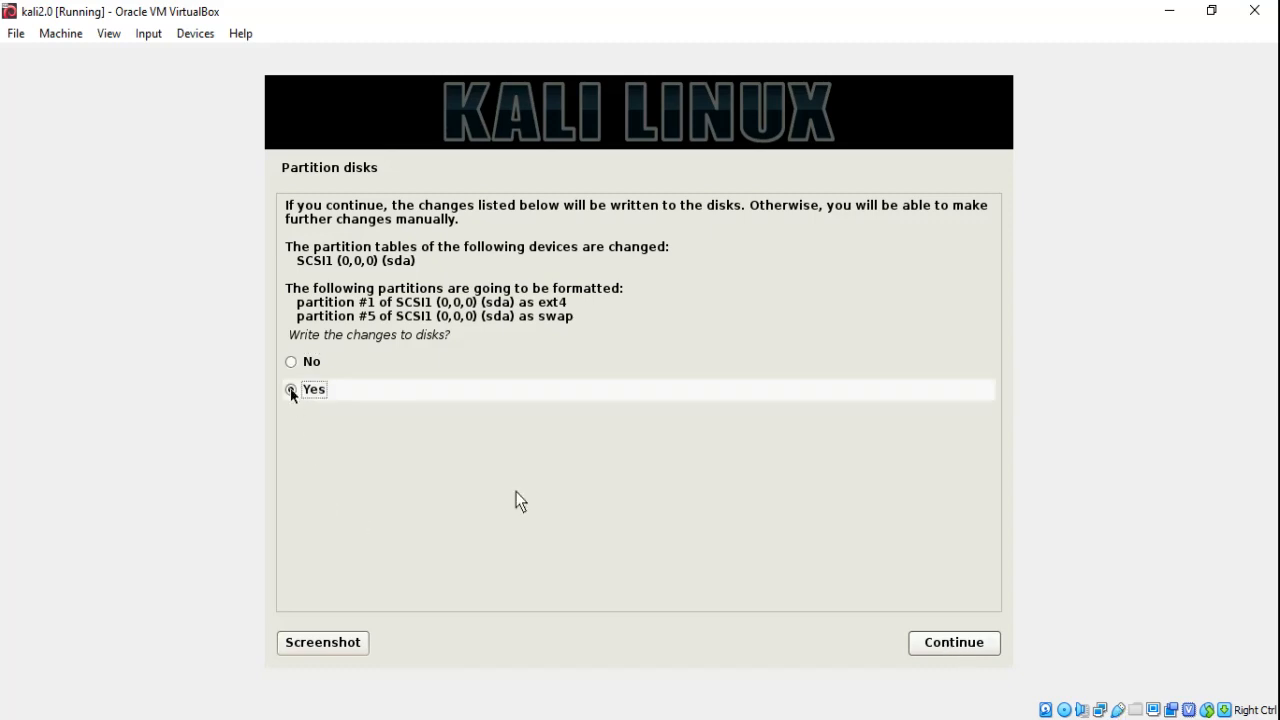
click(931, 648)
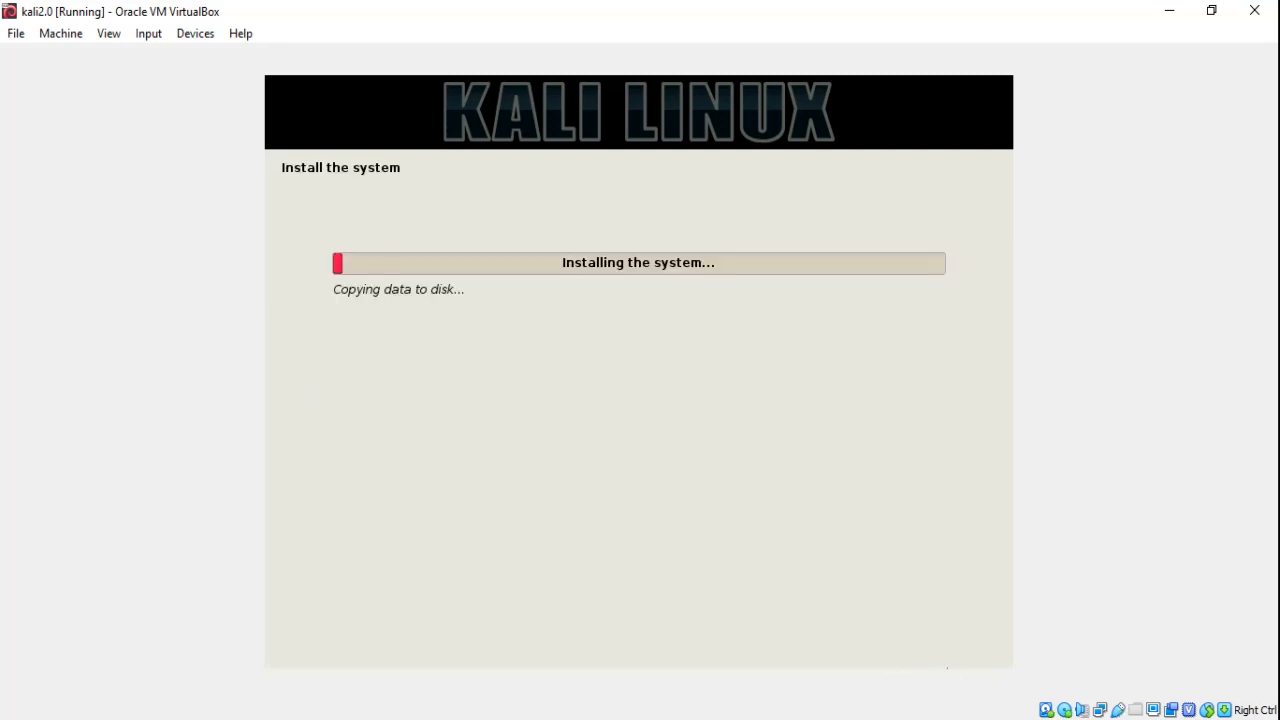
click(1090, 719)
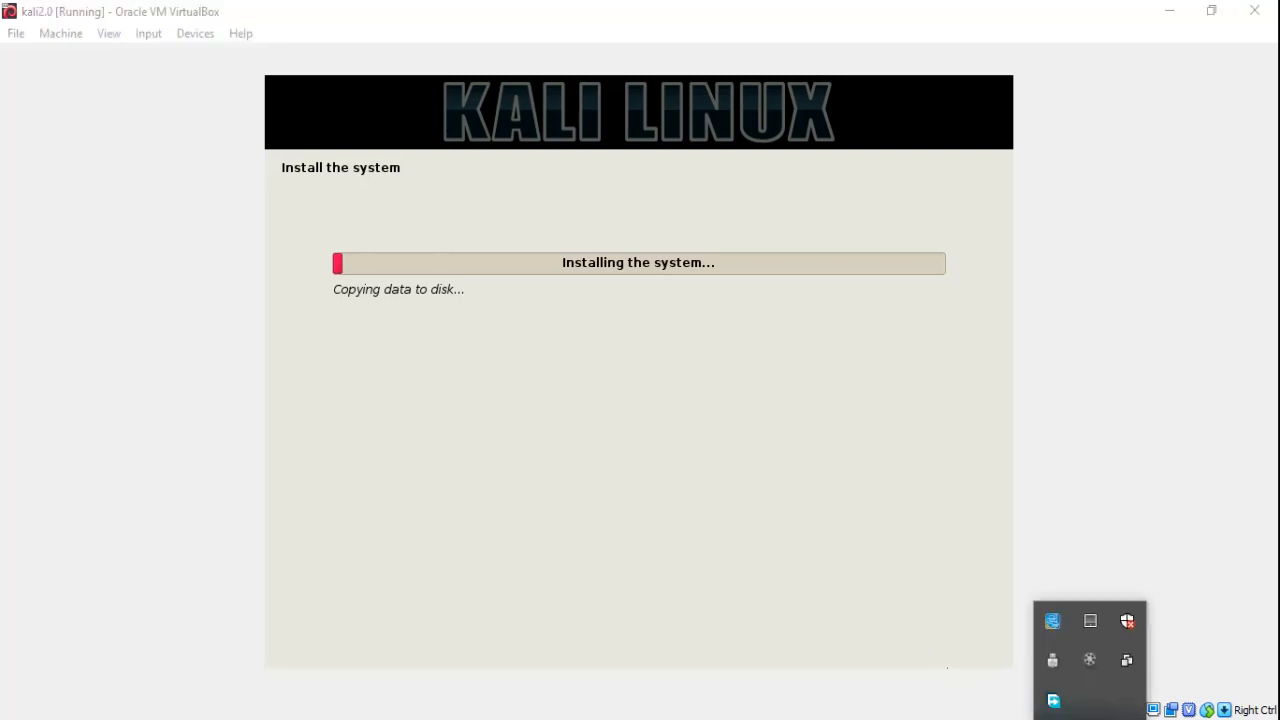
click(1090, 662)
click(1156, 676)
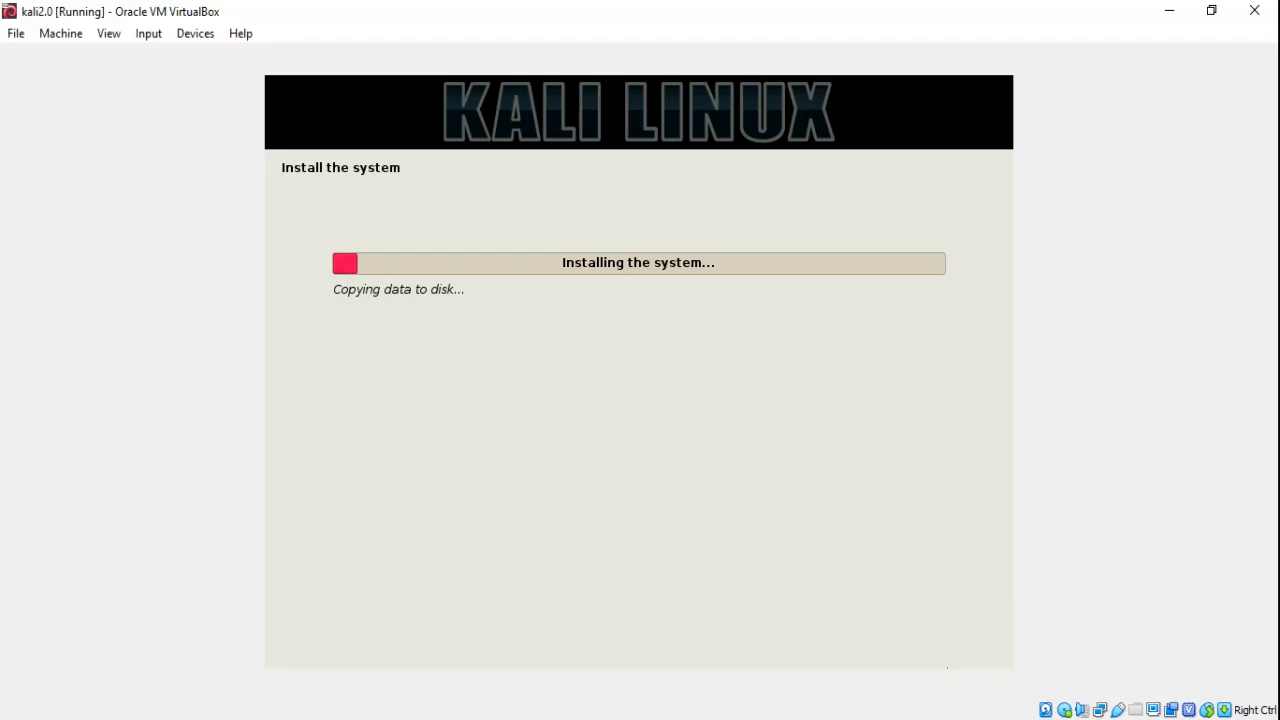
click(1089, 663)
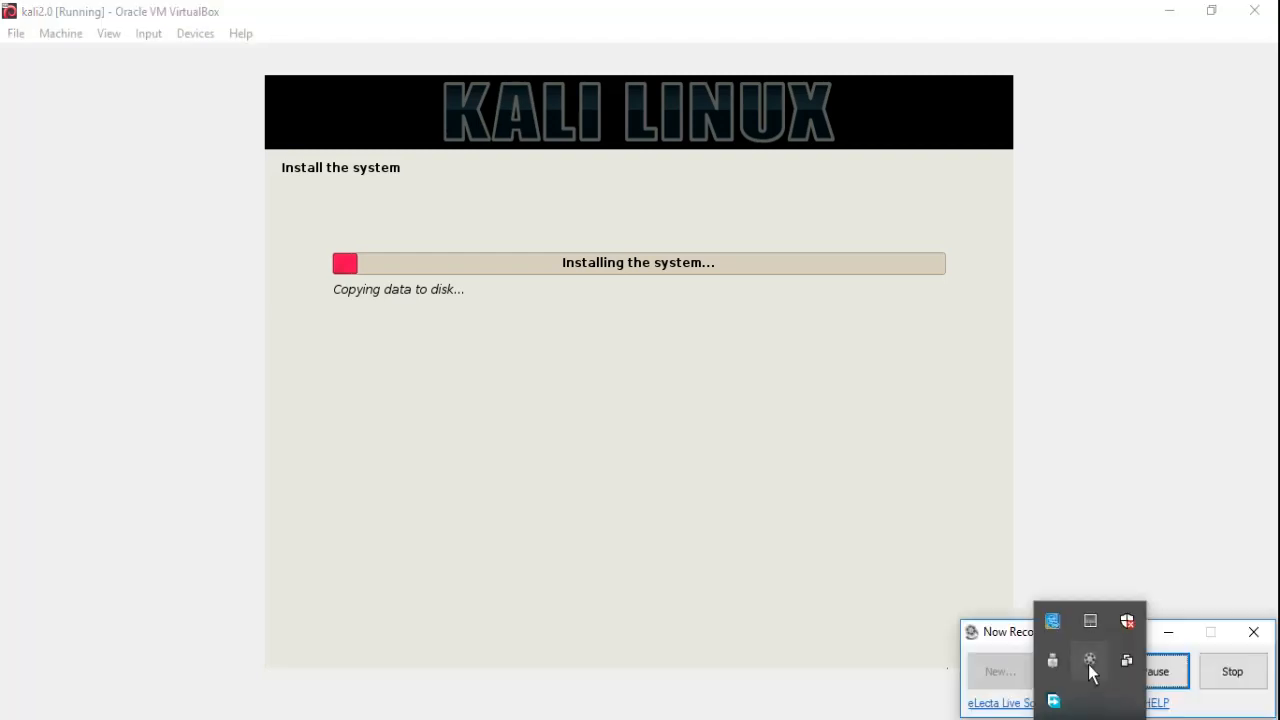
click(1157, 672)
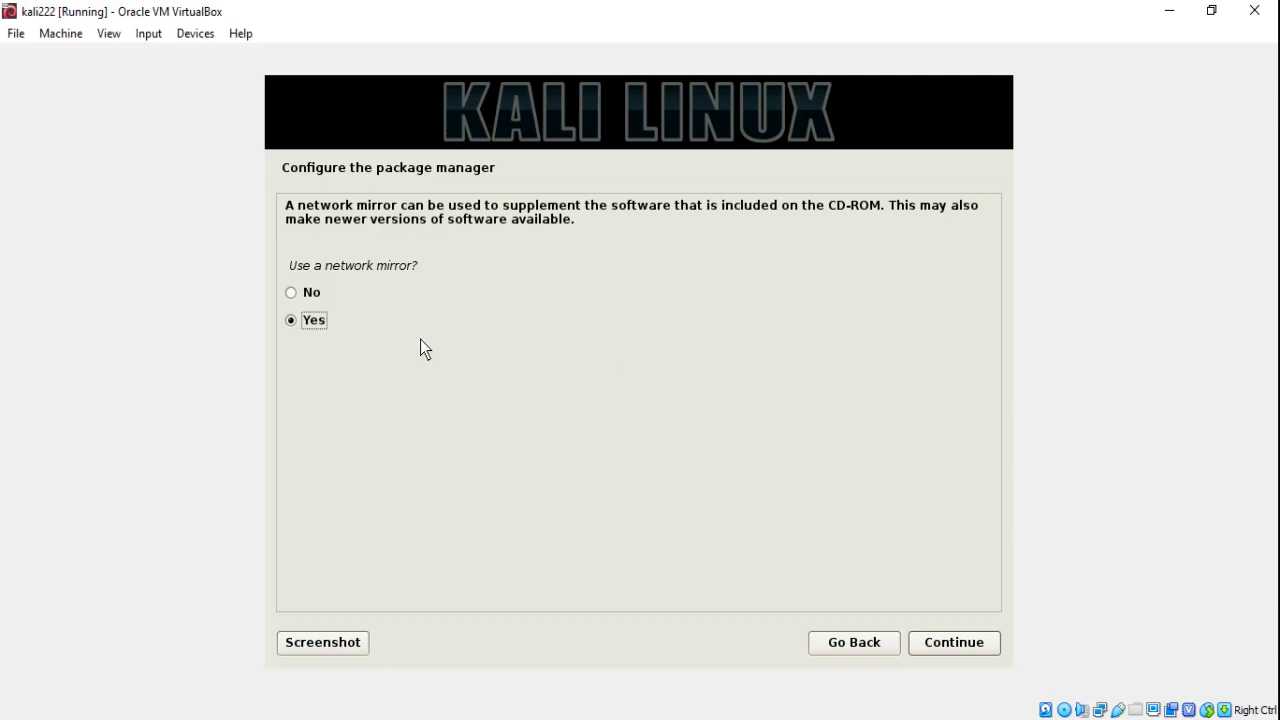
Choose not to use a network mirror for the package manager.
click(291, 292)
click(935, 646)
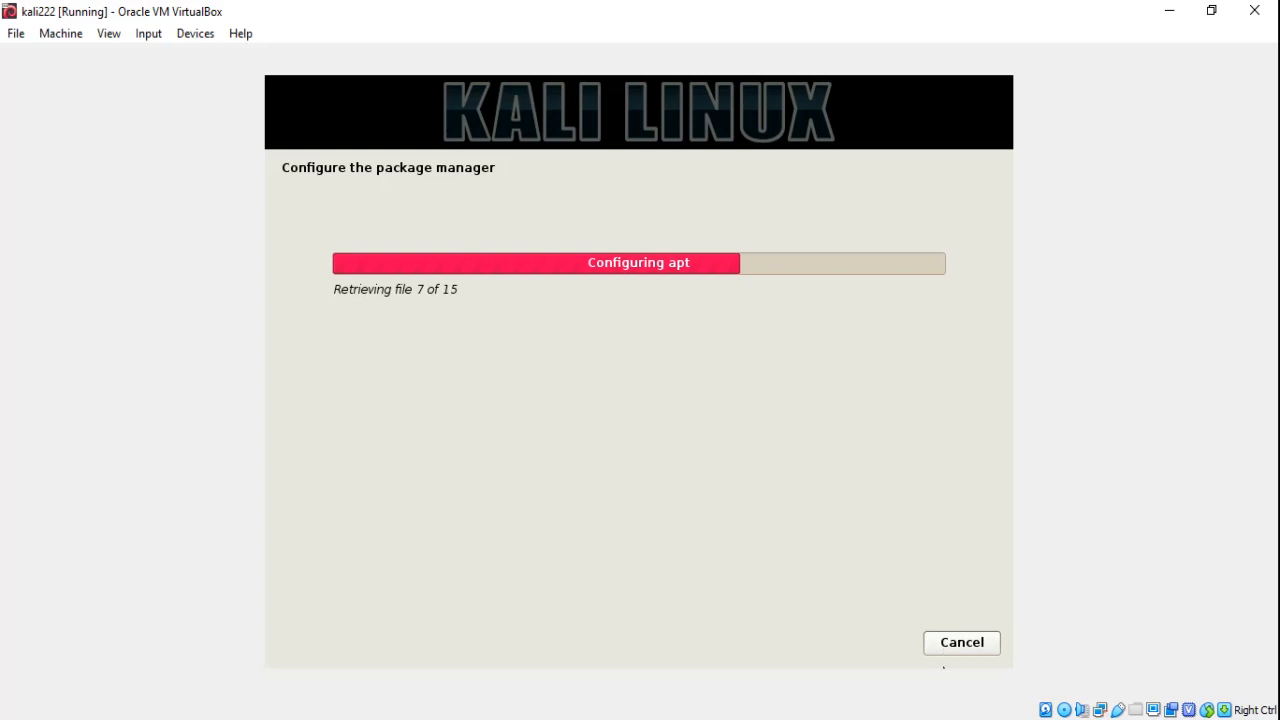
click(1090, 719)
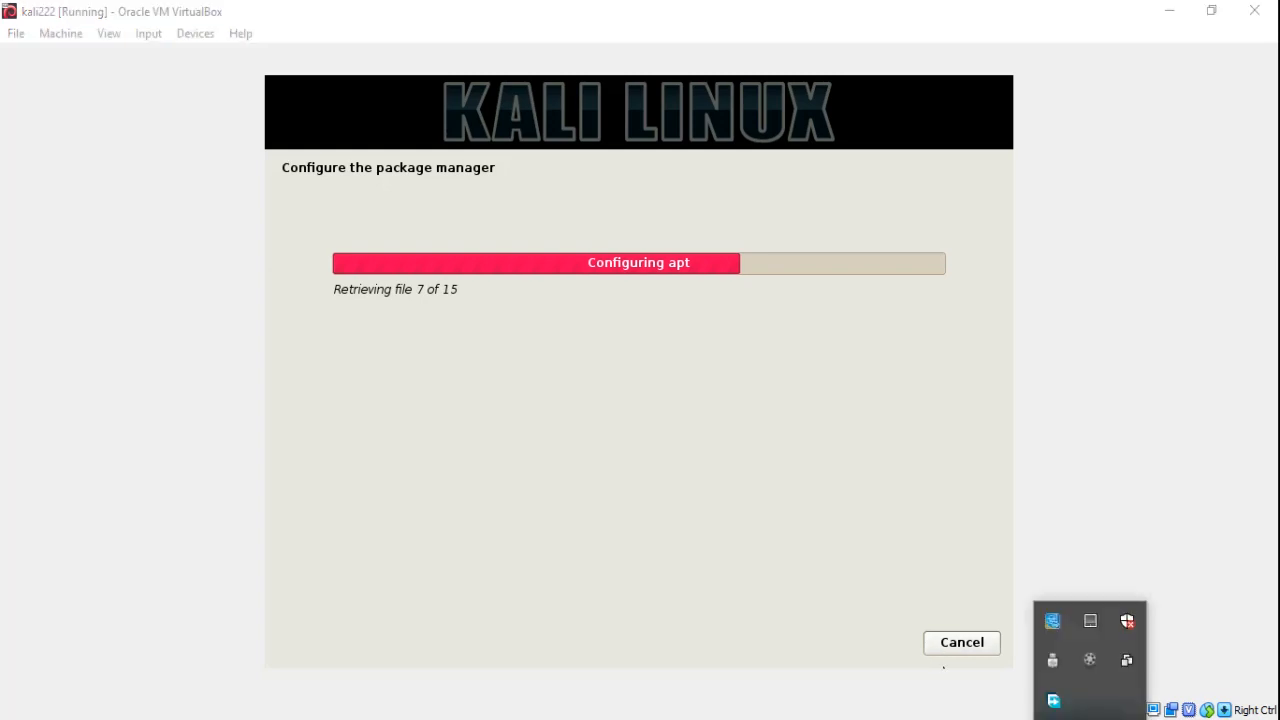
click(1090, 660)
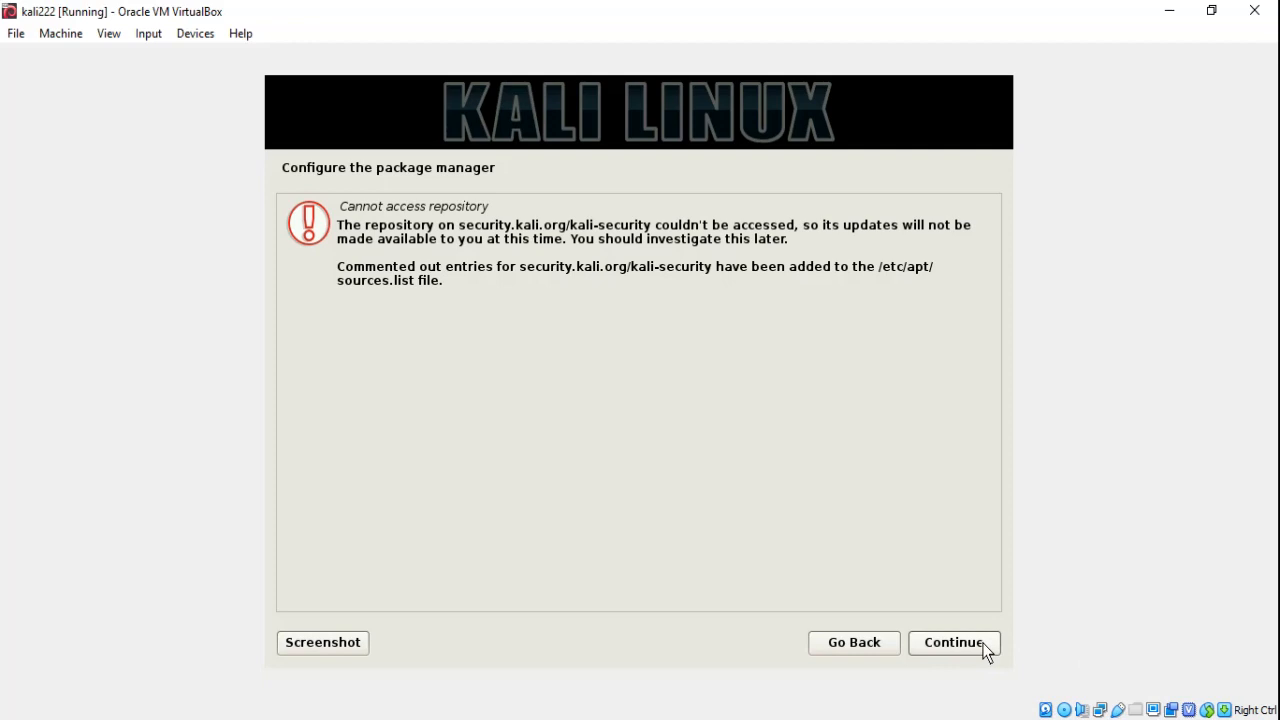
Acknowledge the repository access warning and continue.
click(954, 642)
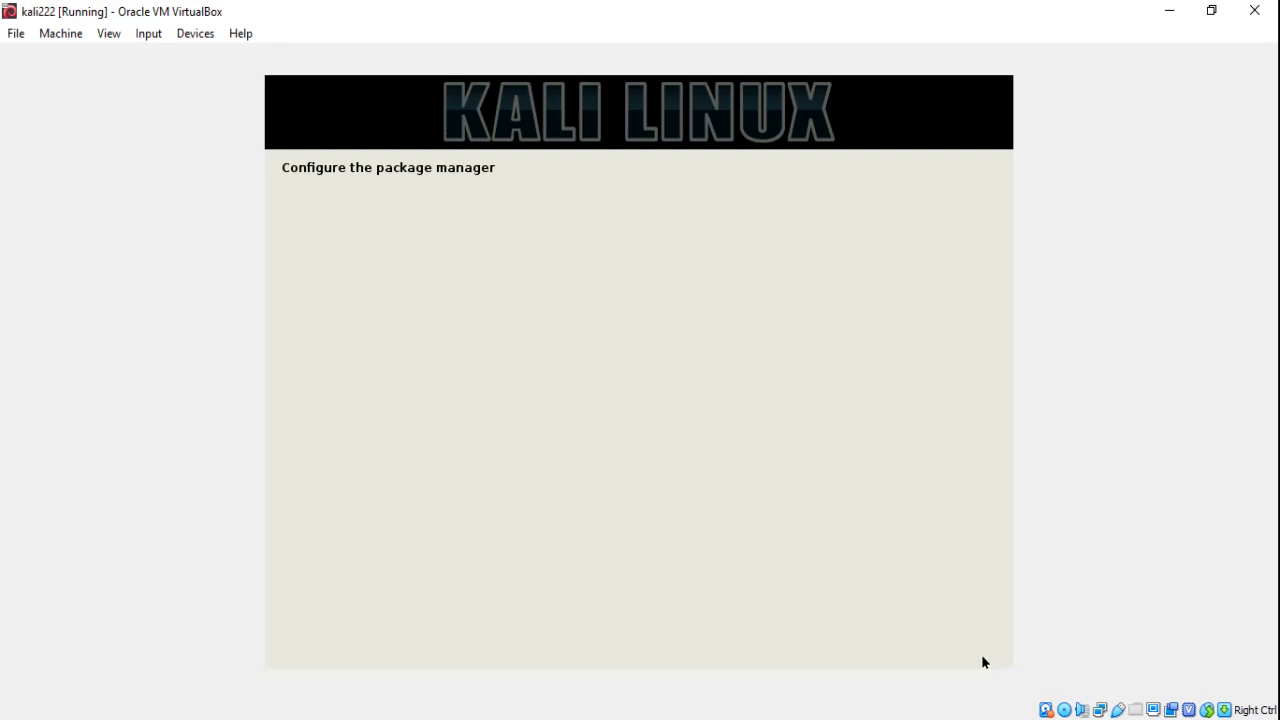
click(1090, 716)
click(1090, 660)
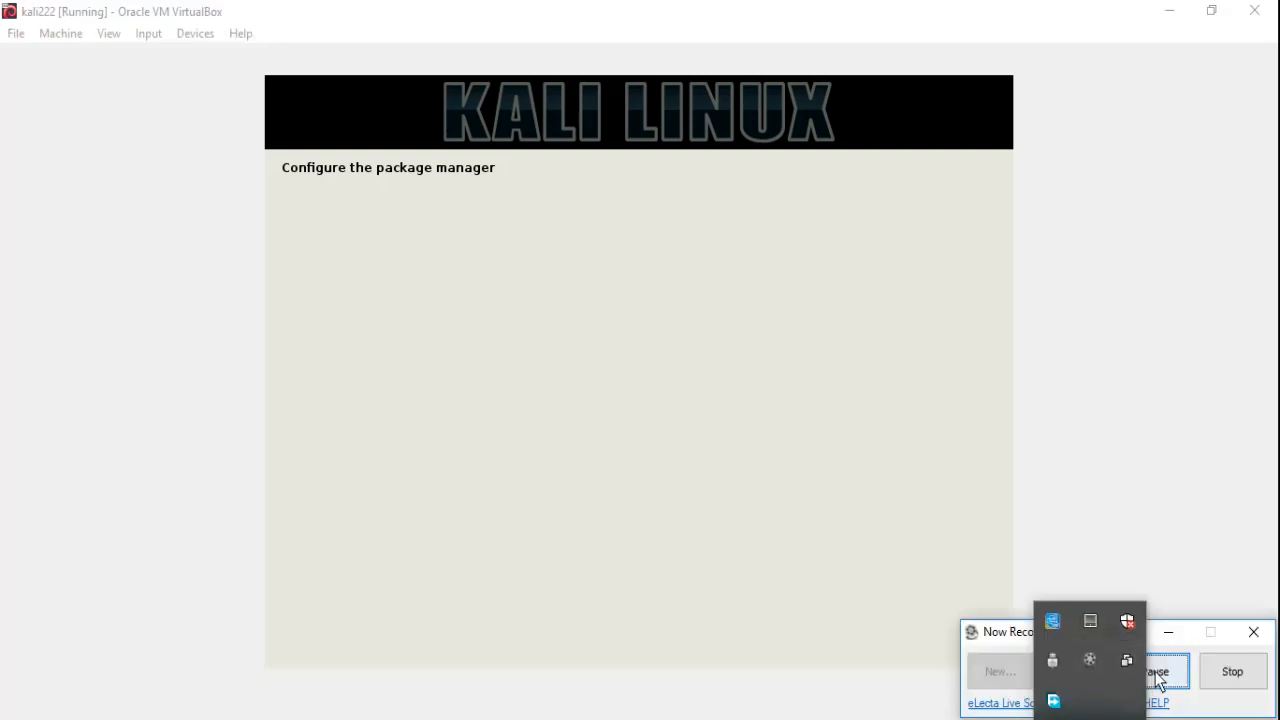
click(1156, 672)
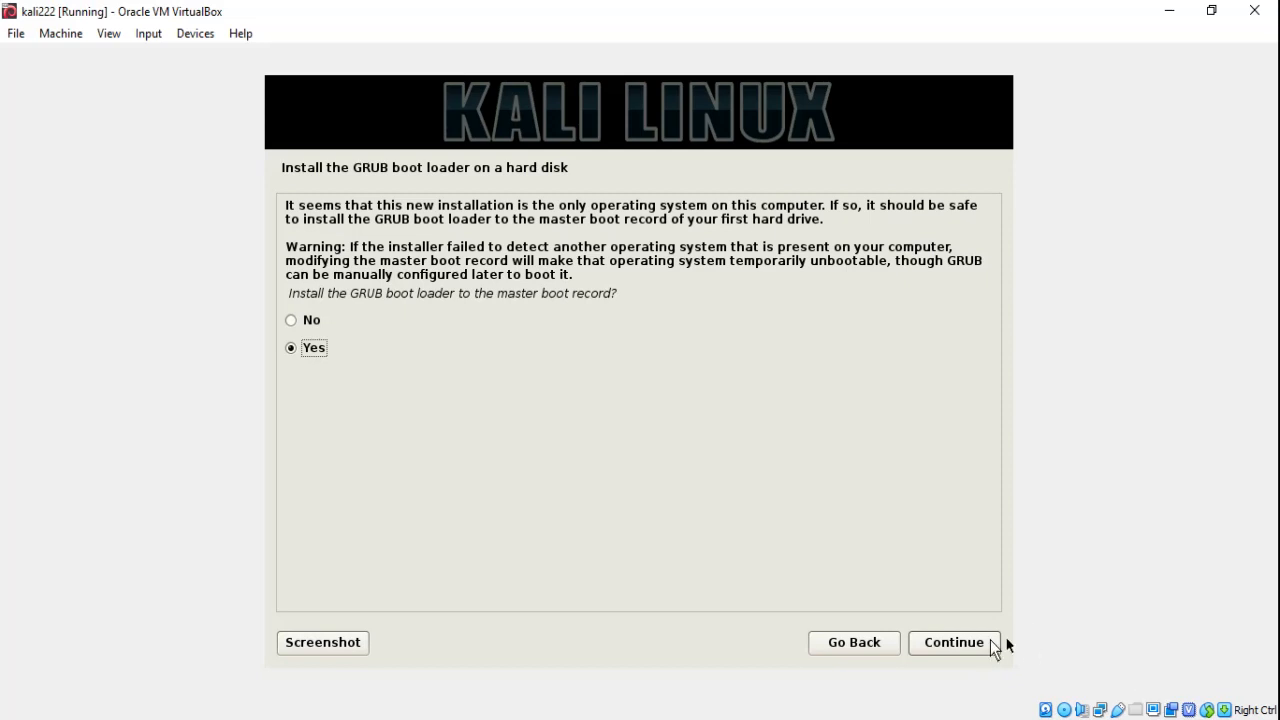
Install the GRUB boot loader to the master boot record on /dev/sda.
click(952, 648)
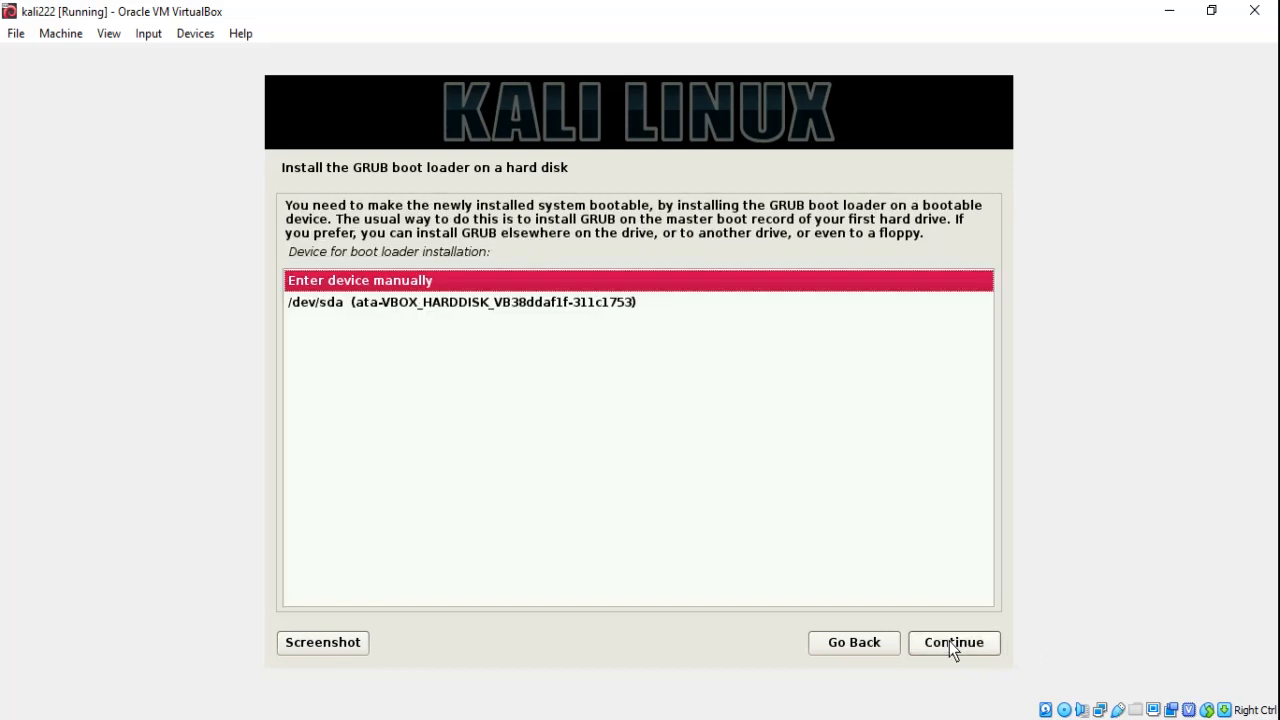
key(Down)
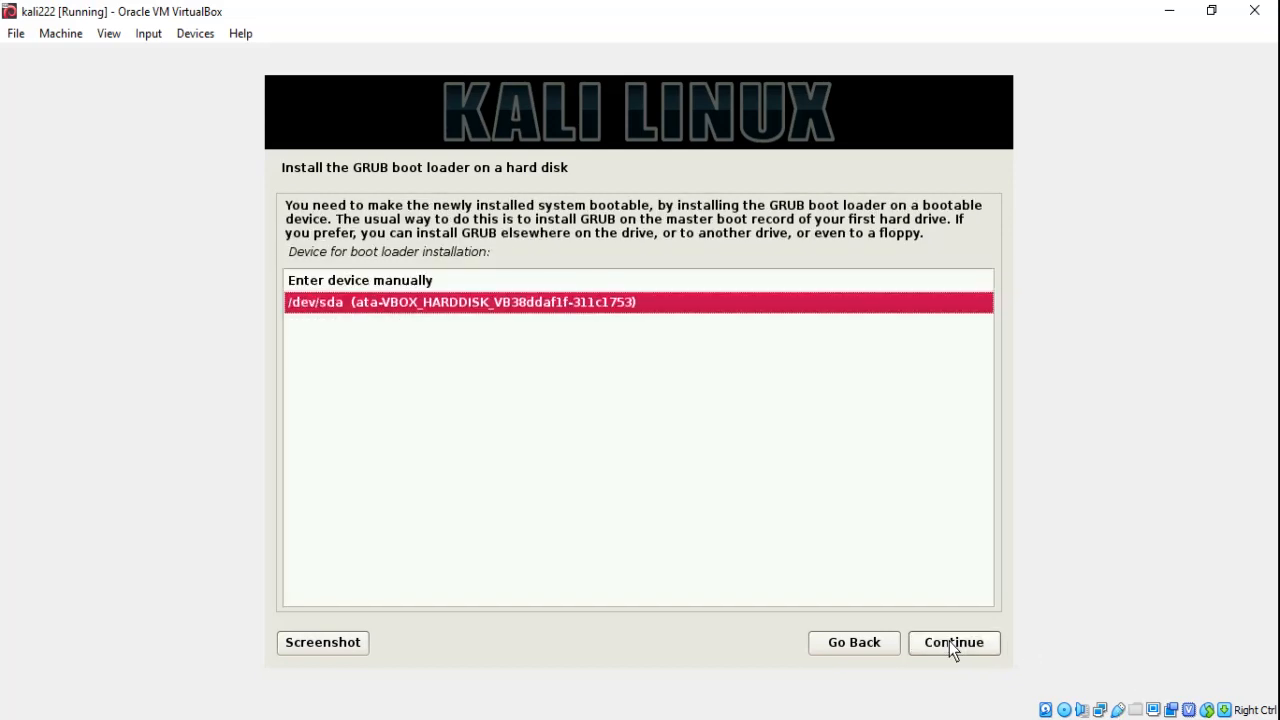
click(950, 646)
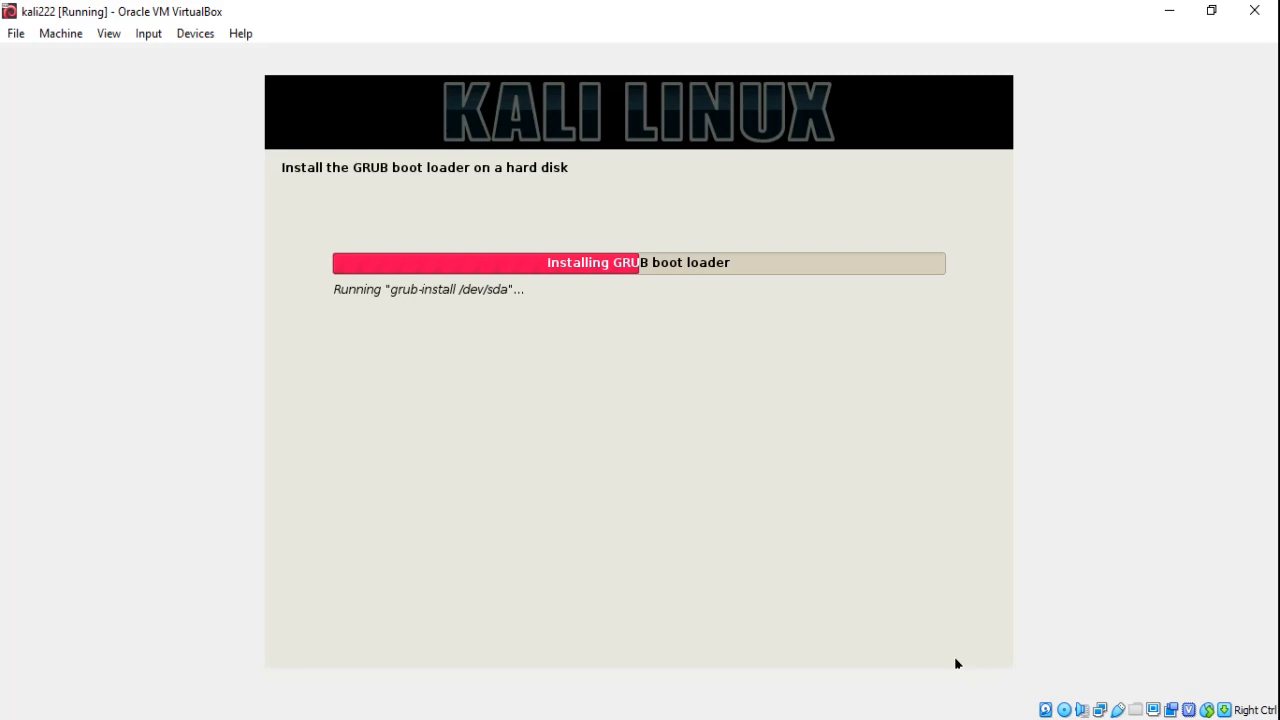
click(1090, 716)
click(1090, 660)
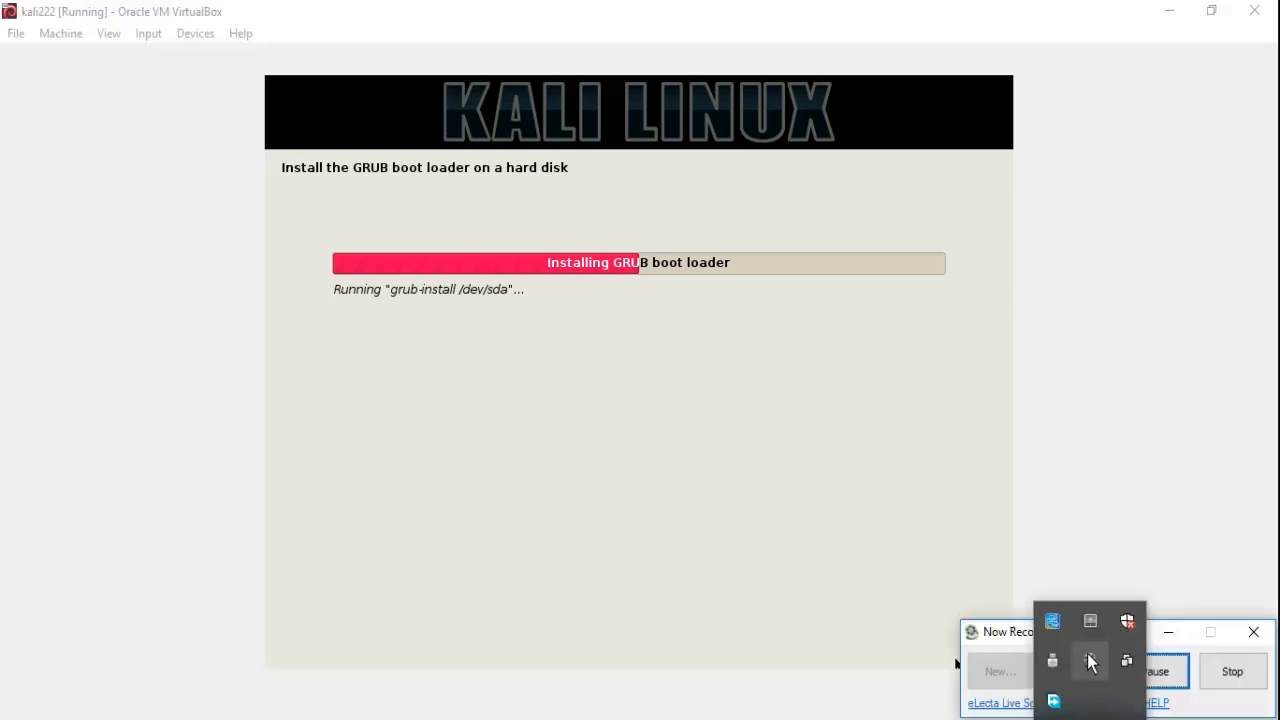
click(1170, 682)
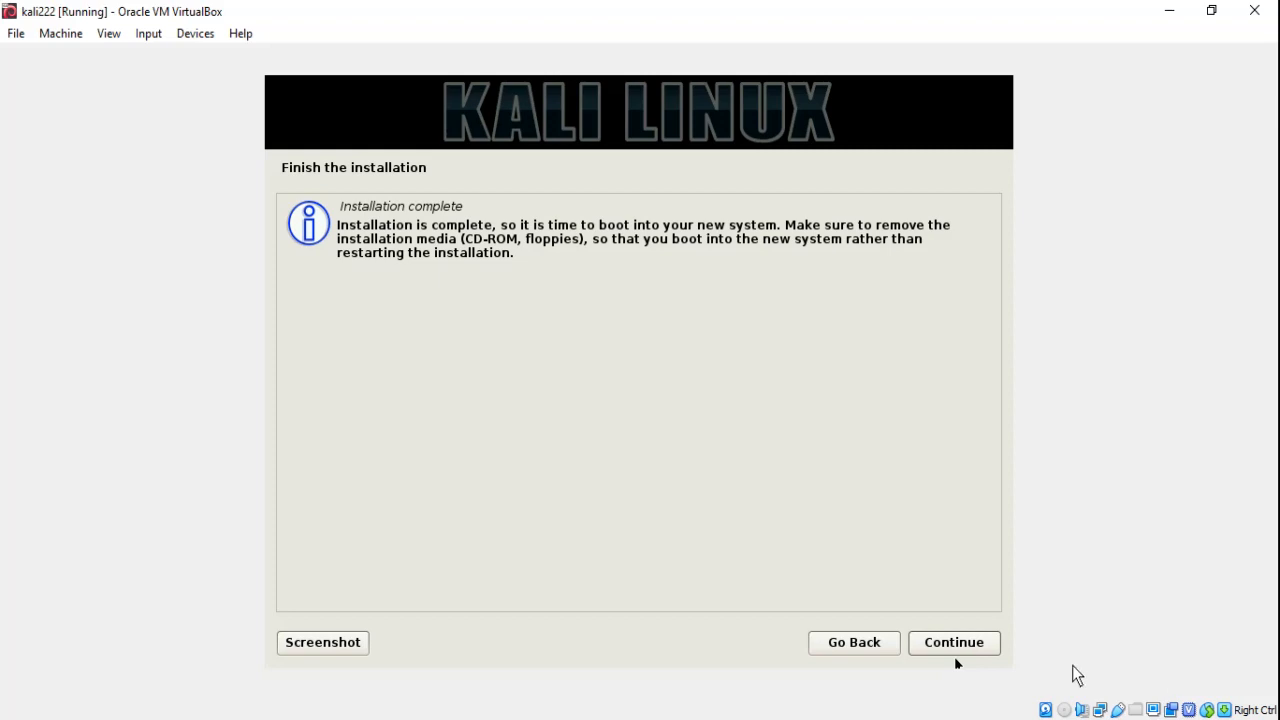
Continue to finish the installation.
click(979, 648)
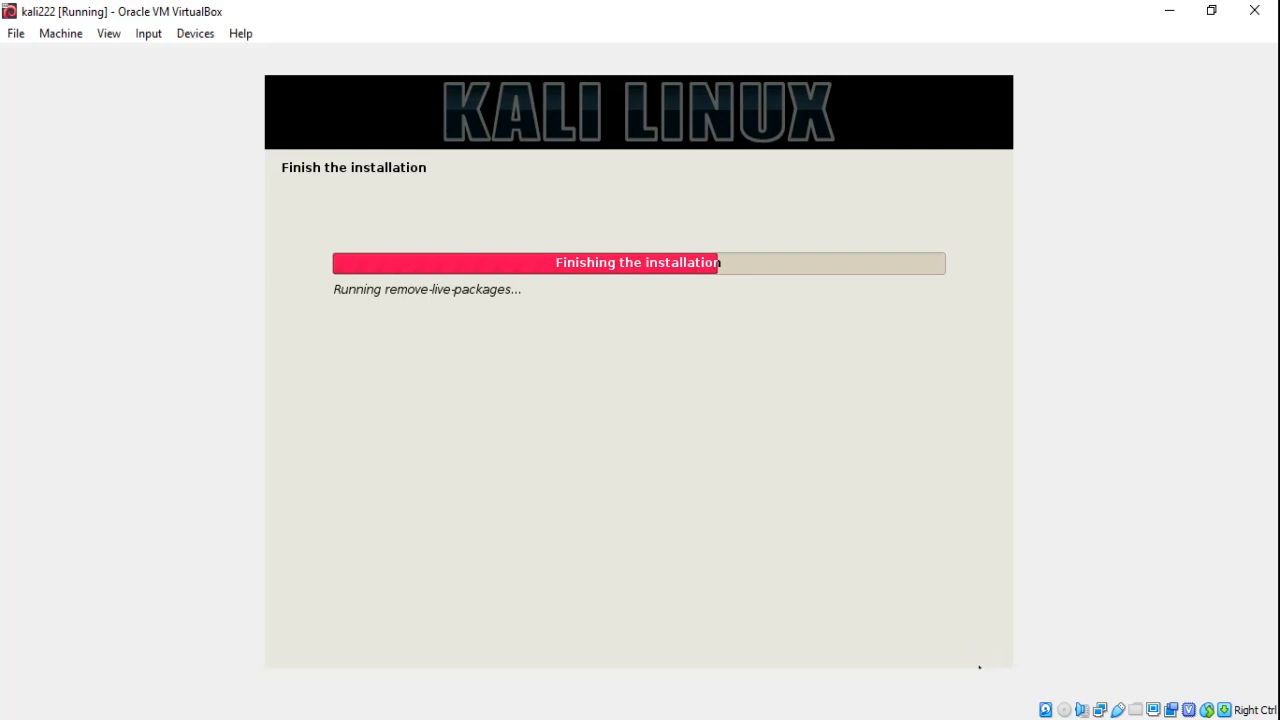
click(1090, 660)
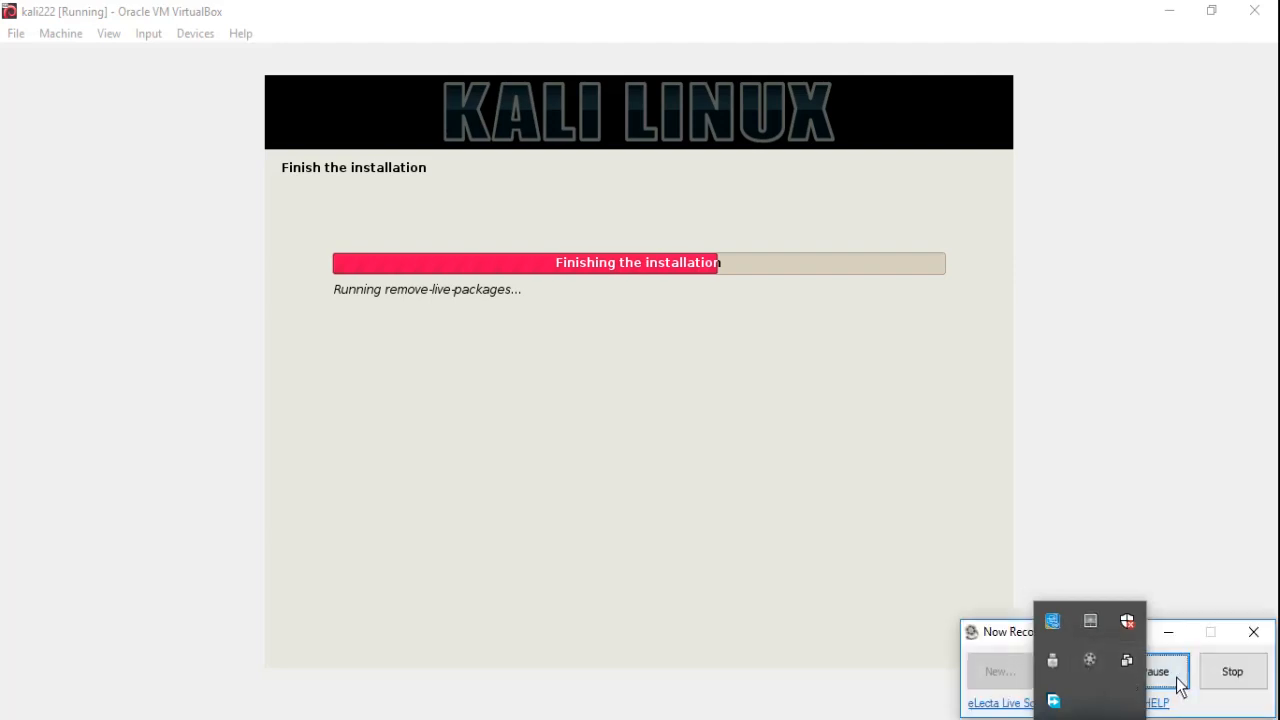
click(1170, 672)
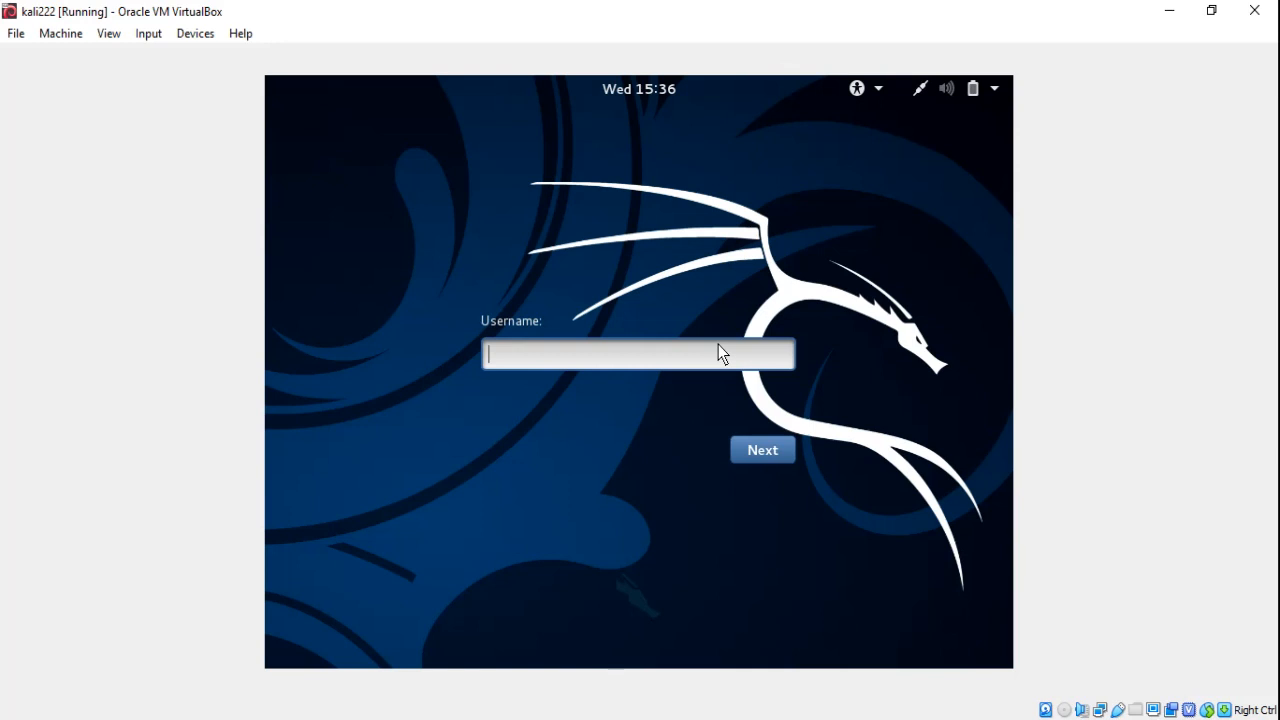
Sign in to the installed system as root with the root password.
text(root)
key(Return)
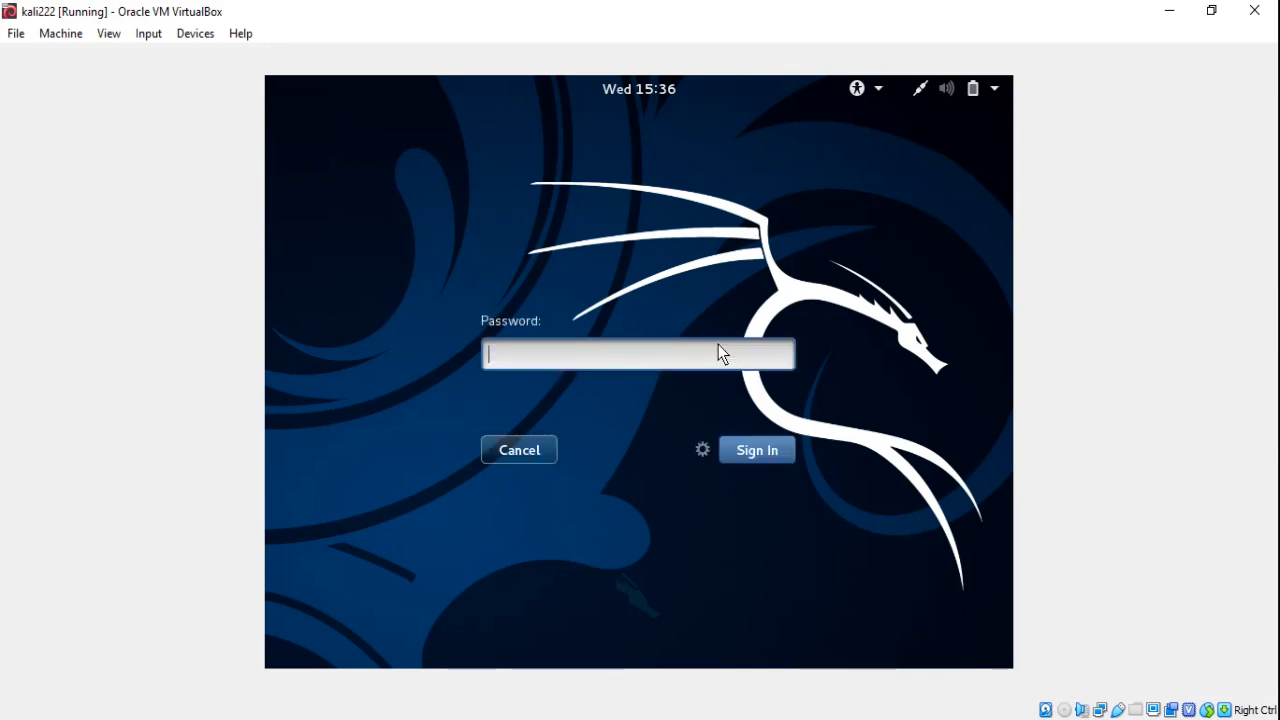
key(Return)
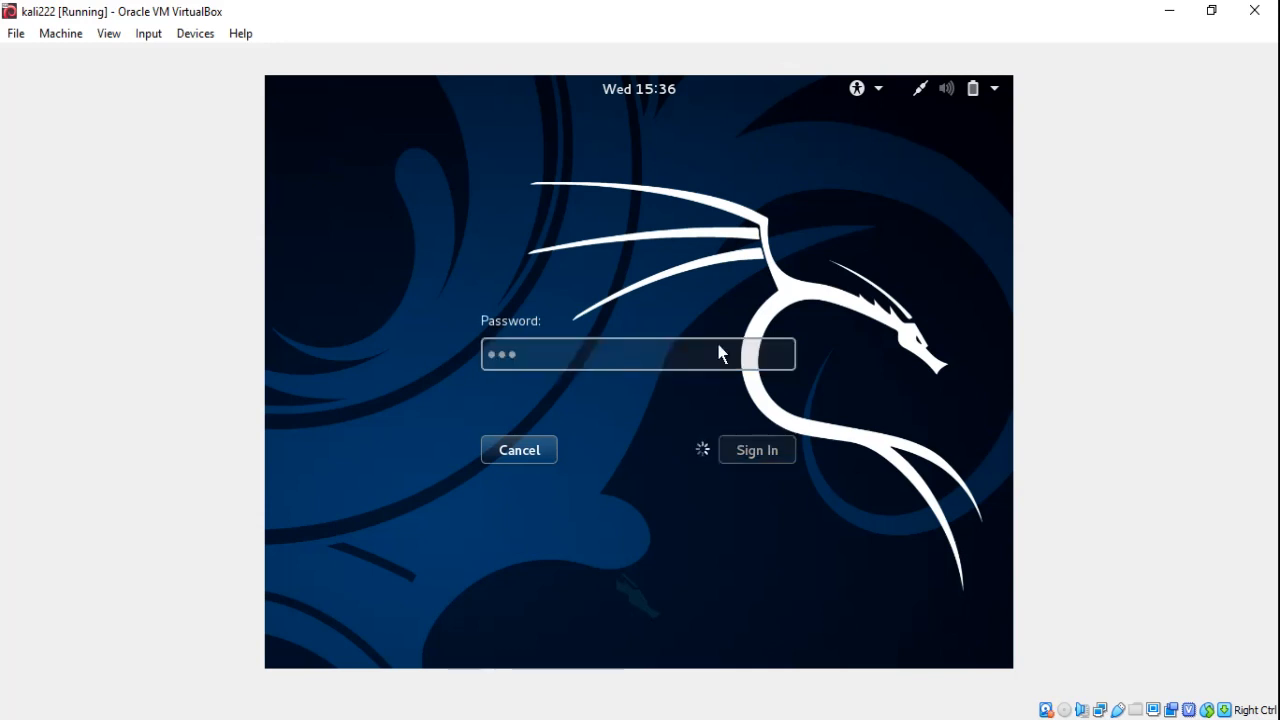